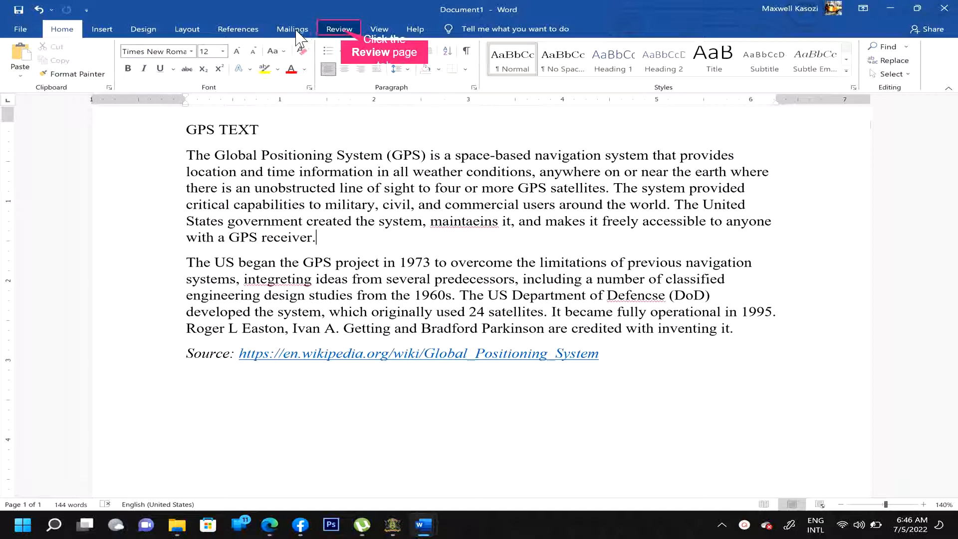
- Run Spelling & Grammar and accept the corrections maintains, integrating and Defense
left_click(341, 31)
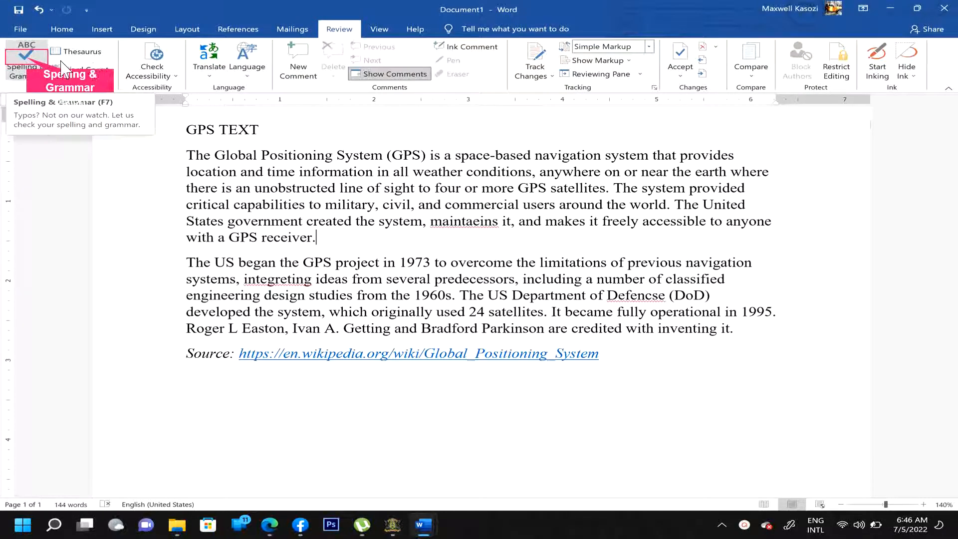
left_click(27, 64)
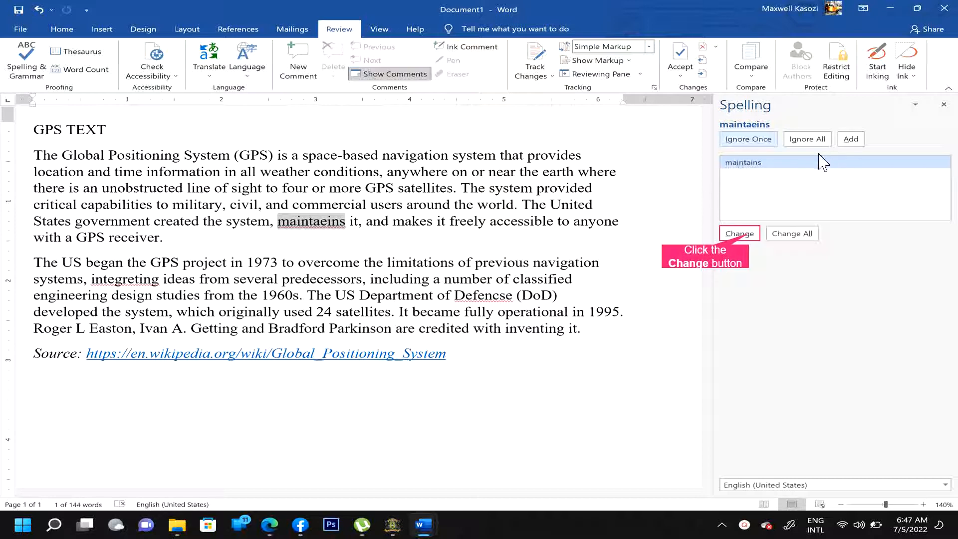
left_click(748, 234)
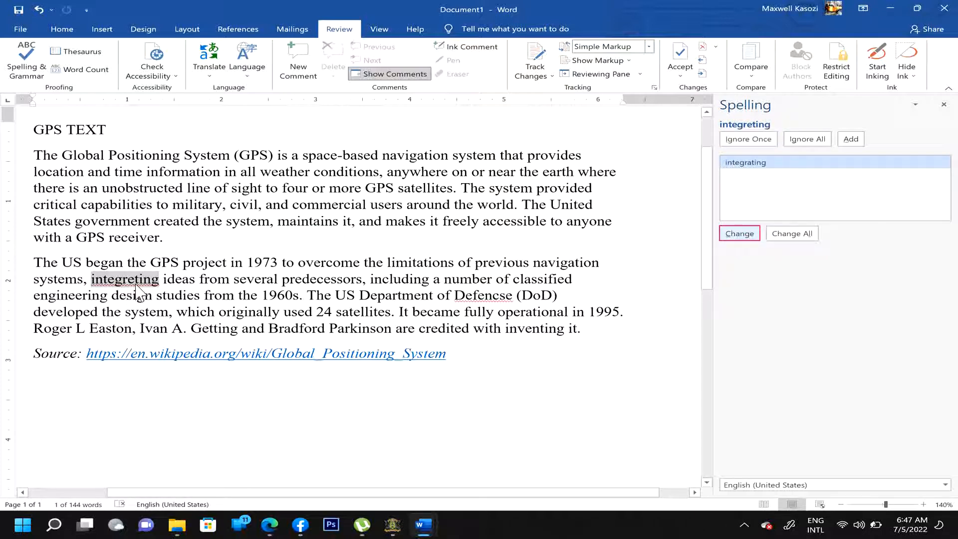
left_click(742, 235)
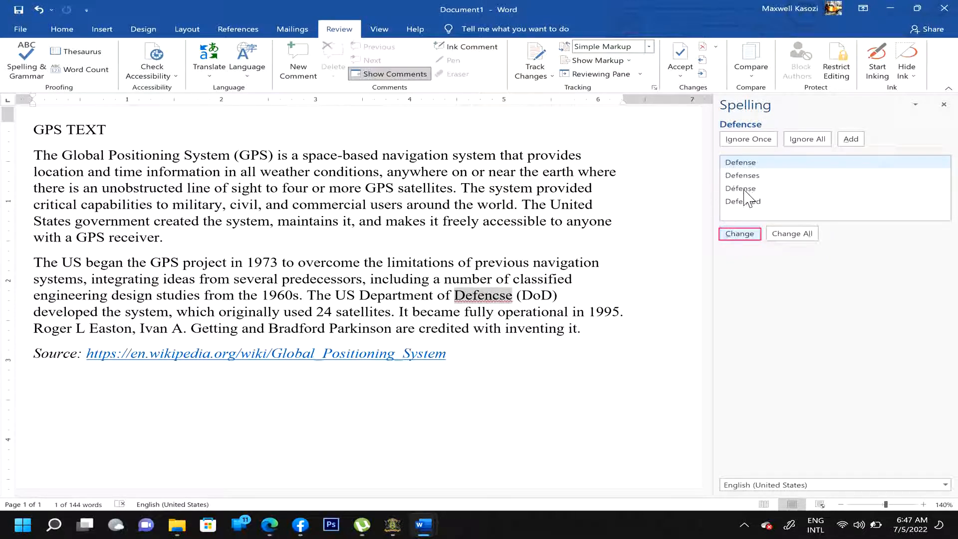
left_click(741, 235)
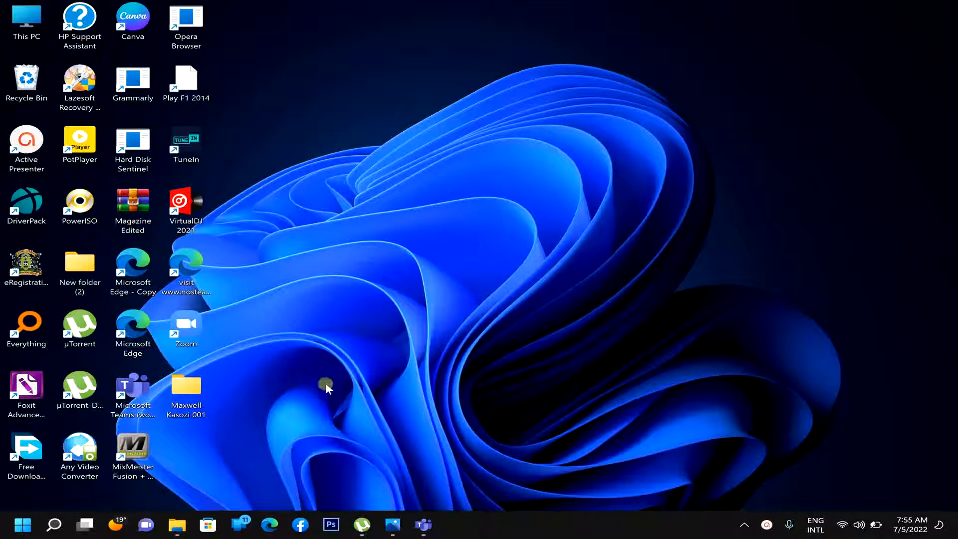
- Launch Word from a Start menu search for 'word' and create a blank document
left_click(30, 522)
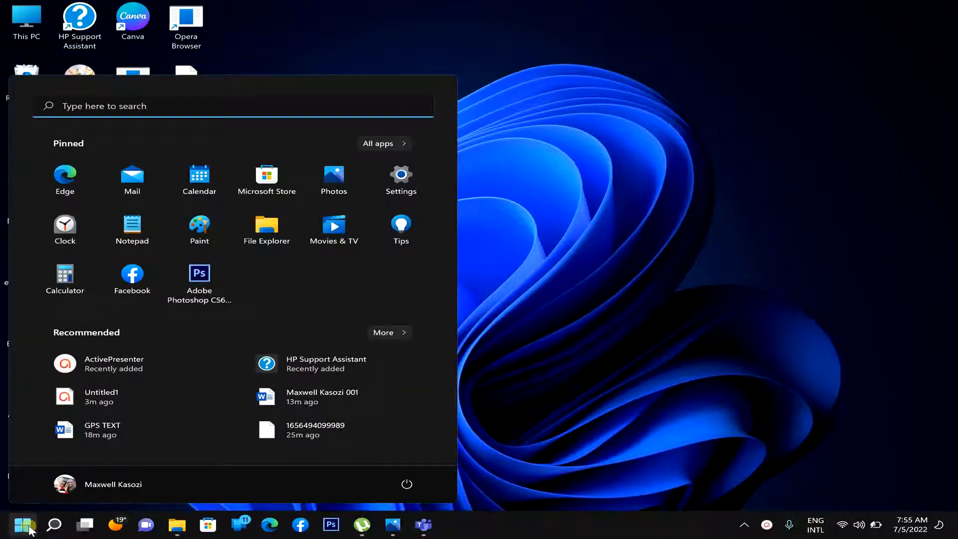
type("word")
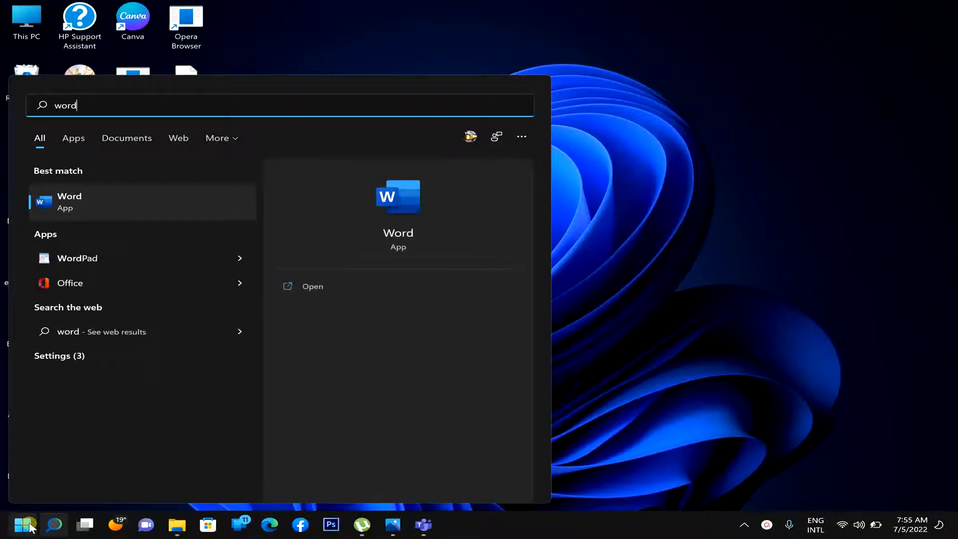
key("Return")
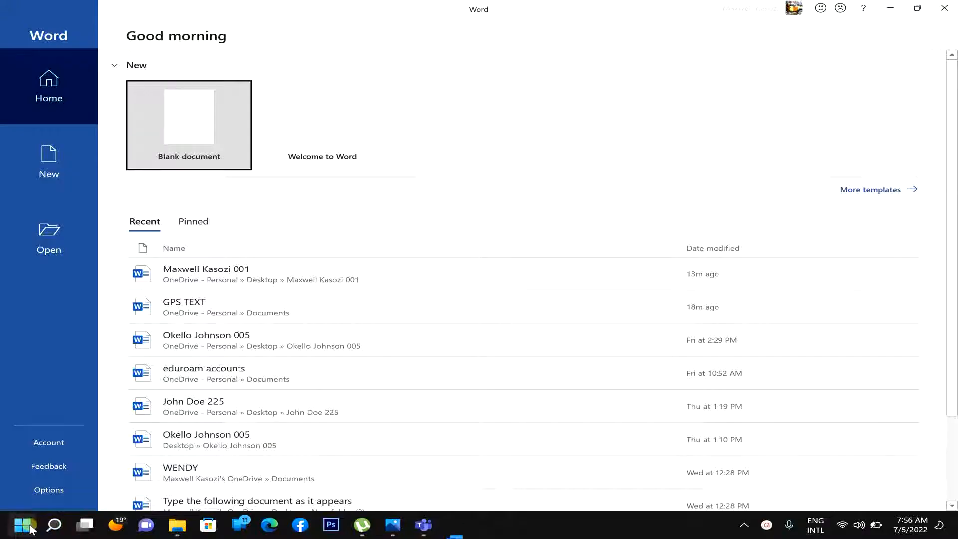
left_click(198, 139)
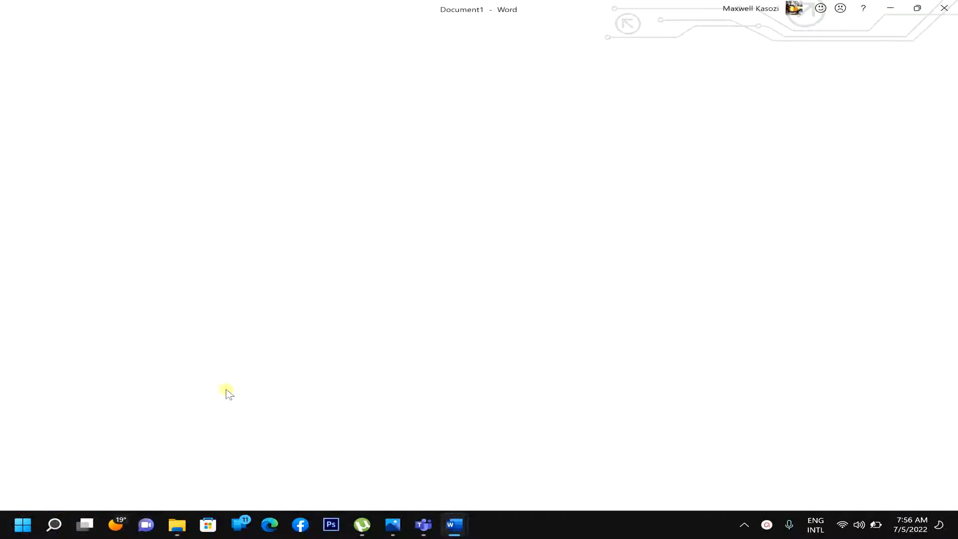
- Paste the corrected GPS TEXT heading, two paragraphs and Wikipedia source link into Document1
left_click(226, 390)
left_click(405, 279)
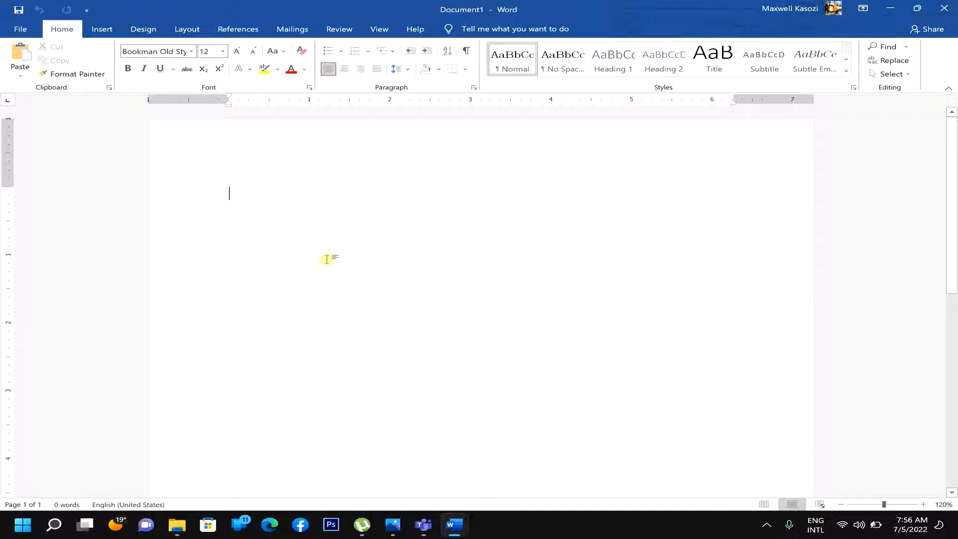
type("GPS TEXT The Global Positioning System (GPS) is a space-based navigation system that provides location and time information in all weather conditions, anywhere on or near the earth where there is an unobstructed line of sight to four or more GPS satellites. The system provided critical capabilities to military, civil, and commercial users around the world. The United States government created the system, maintains it, and makes it freely accessible to anyone with a GPS receiver. The US began the GPS project in 1973 to overcome the limitations of previous navigation systems, integrating ideas from several predecessors, including a number of classified engineering design studies from the 1960s. The US Department of Defense (DoD) developed the system, which originally used 24 satellites. It became fully operational in 1995. Roger L Easton, Ivan A. Getting and Bradford Parkinson are credited with inventing it. Source: https://en.wikipedia.org/wiki/Global_Positioning_System")
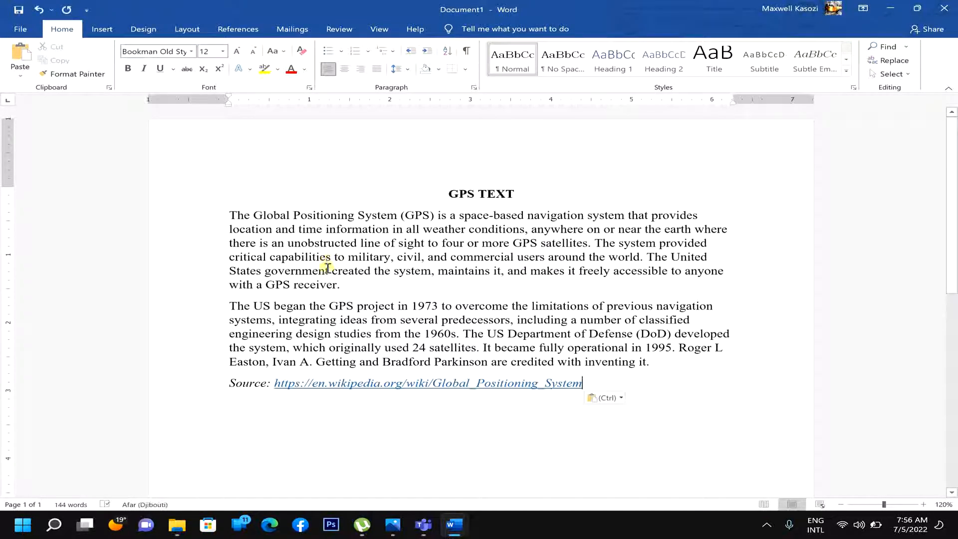
left_click(522, 447)
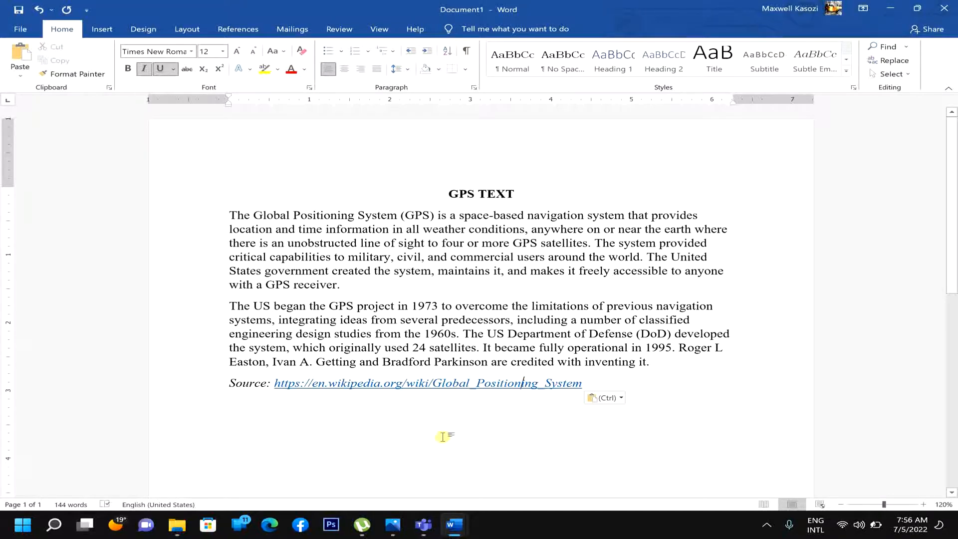
scroll(443, 437, "down", 3)
scroll(443, 437, "up", 2)
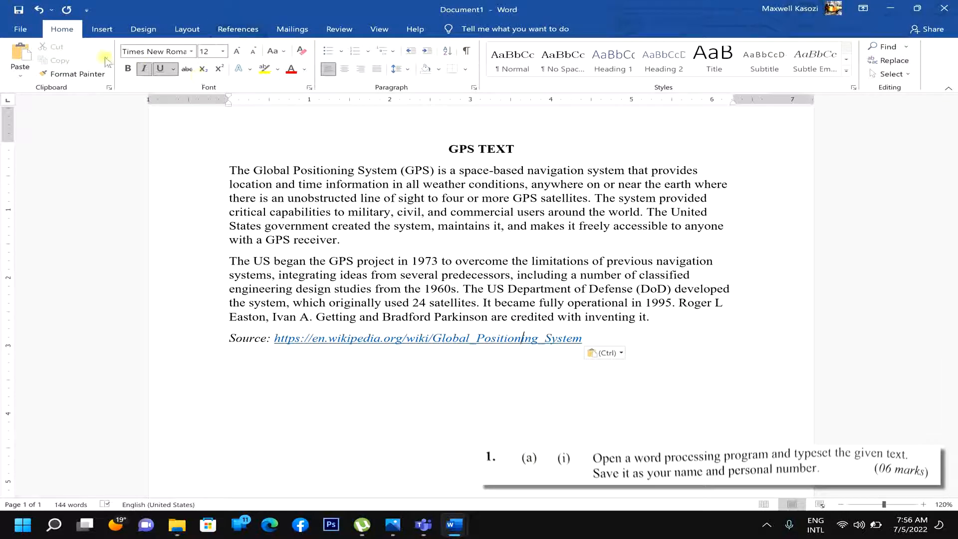
- Save As to the recent folder, using the student's name and personal number as file name
left_click(31, 32)
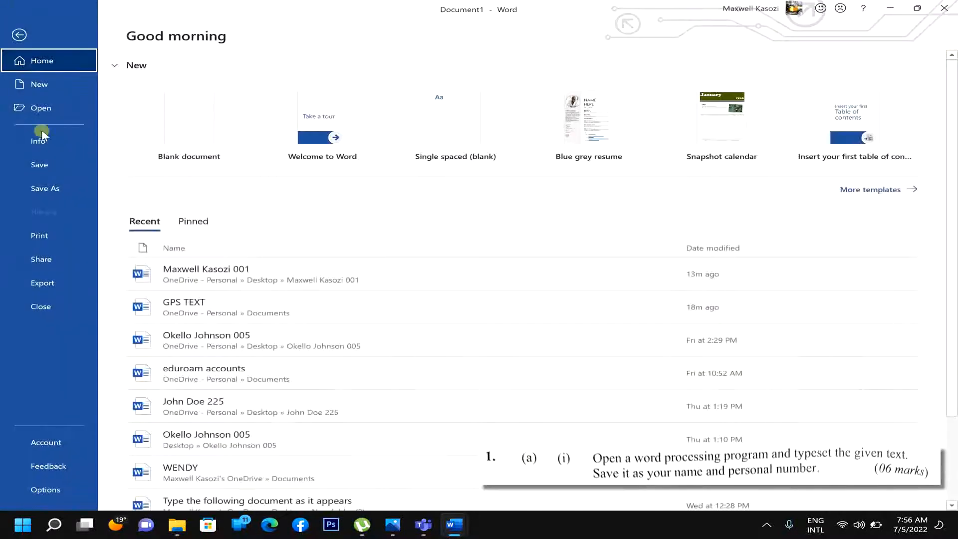
left_click(45, 189)
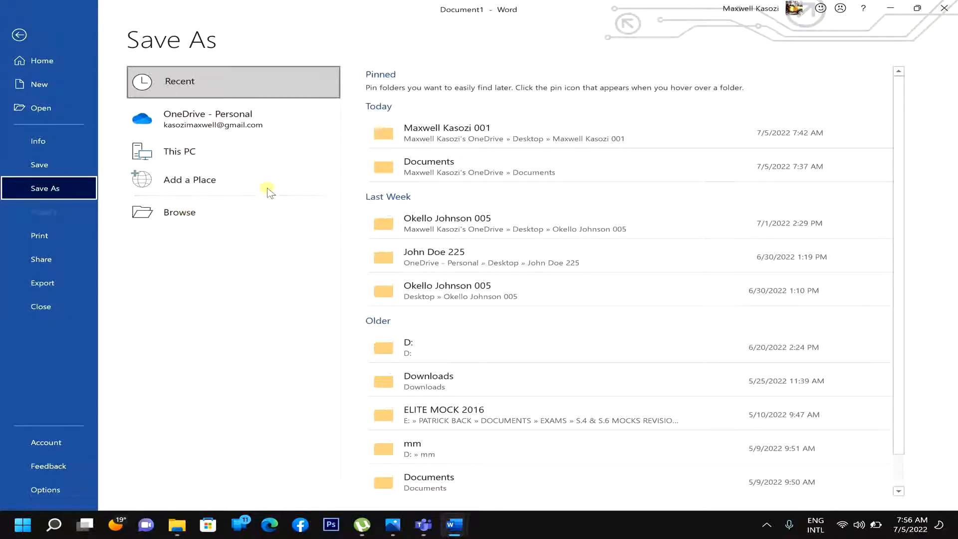
left_click(433, 143)
left_click(432, 143)
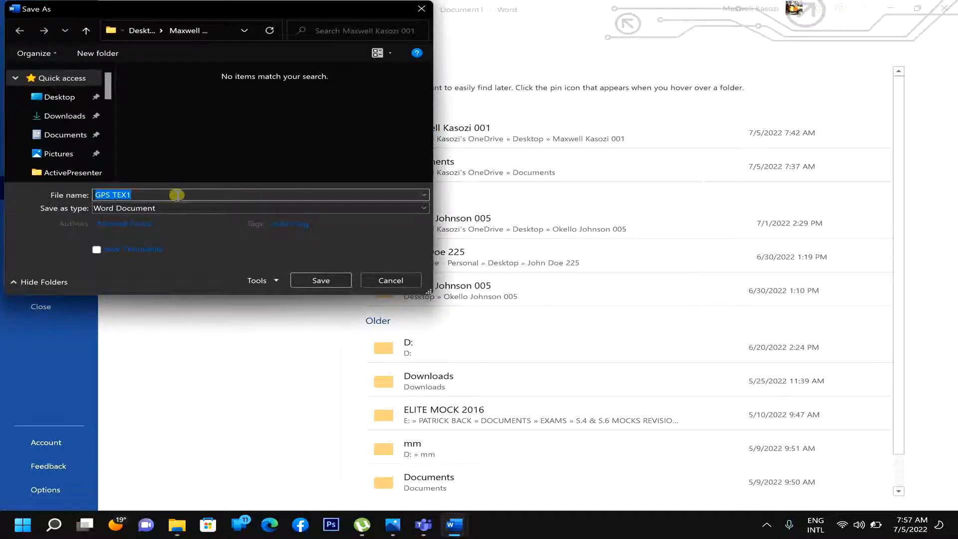
type("m")
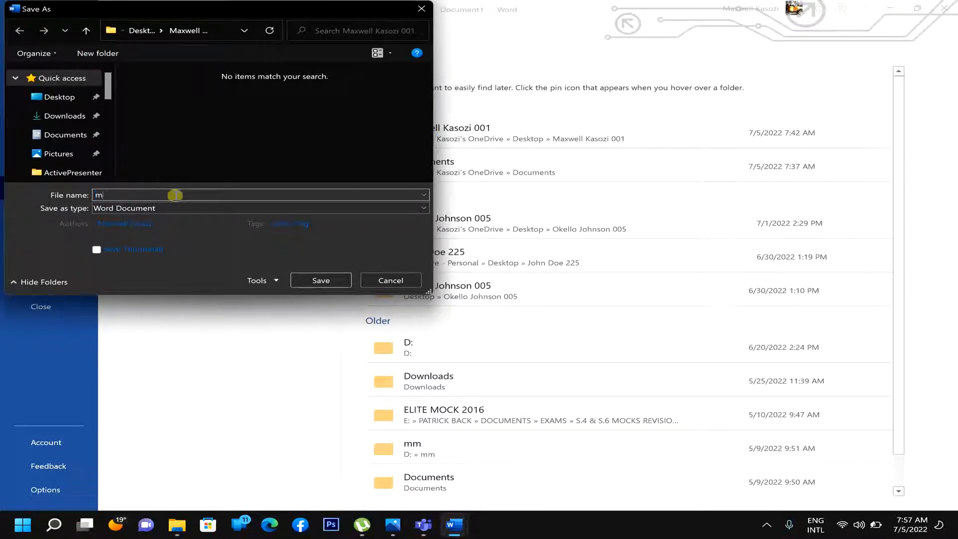
key("BackSpace")
key("BackSpace")
type("m")
key("BackSpace")
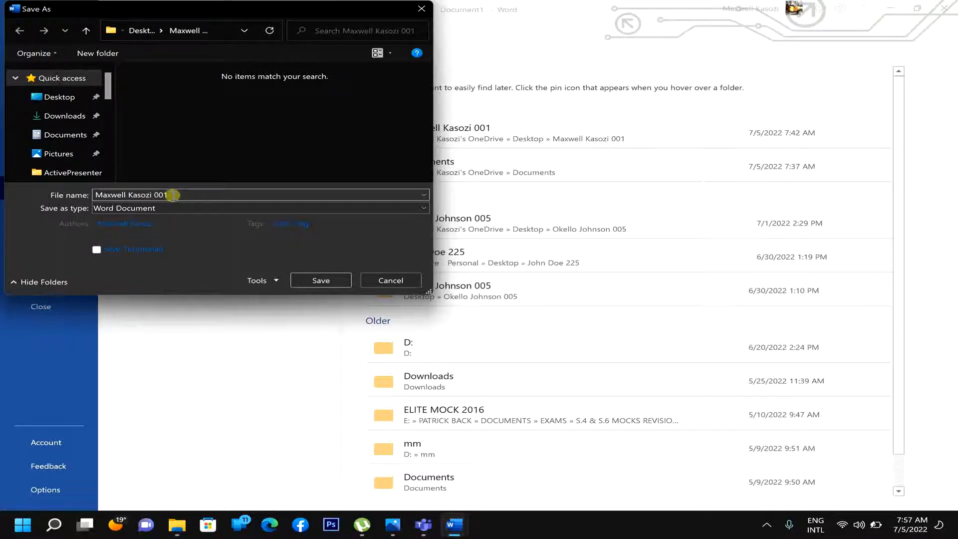
left_click(319, 281)
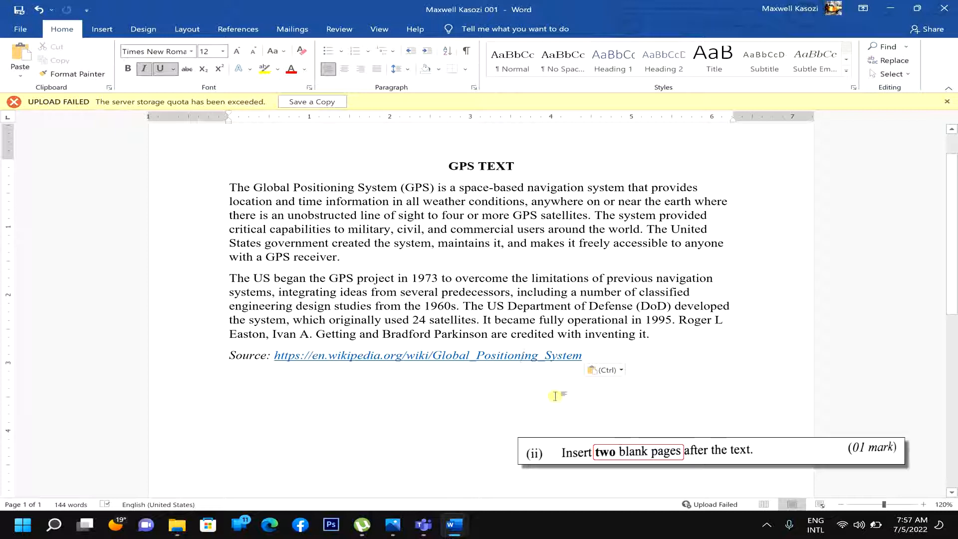
- Insert two blank pages after the source link line
left_click(657, 356)
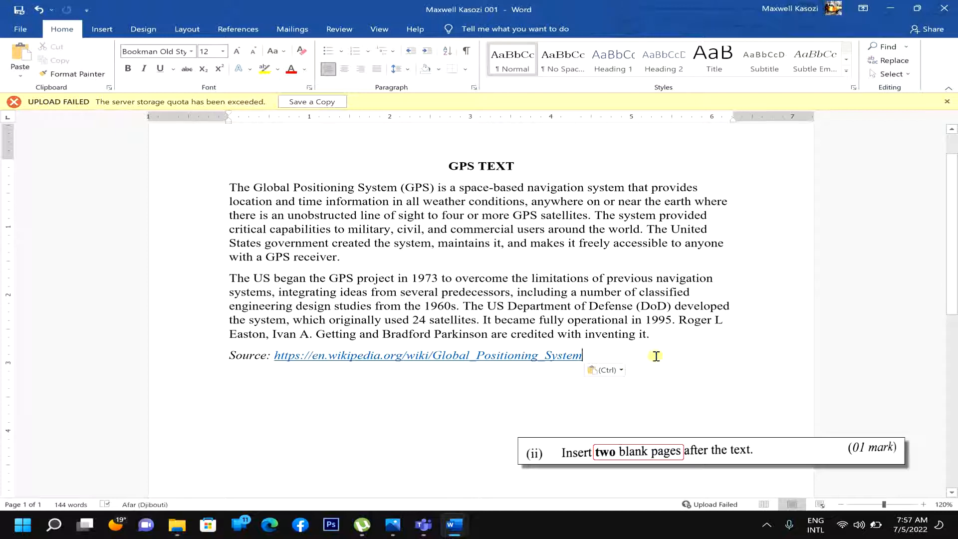
left_click(116, 29)
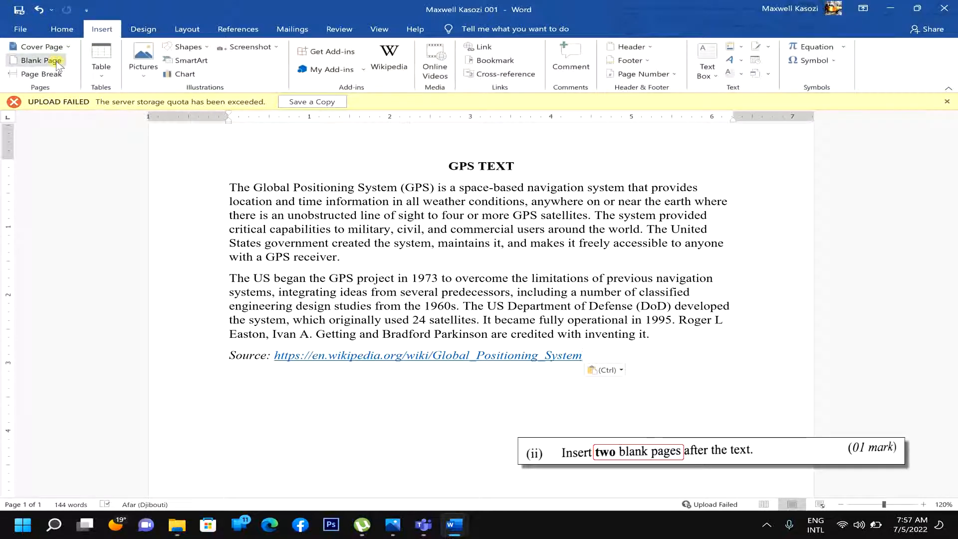
left_click(41, 61)
left_click(58, 65)
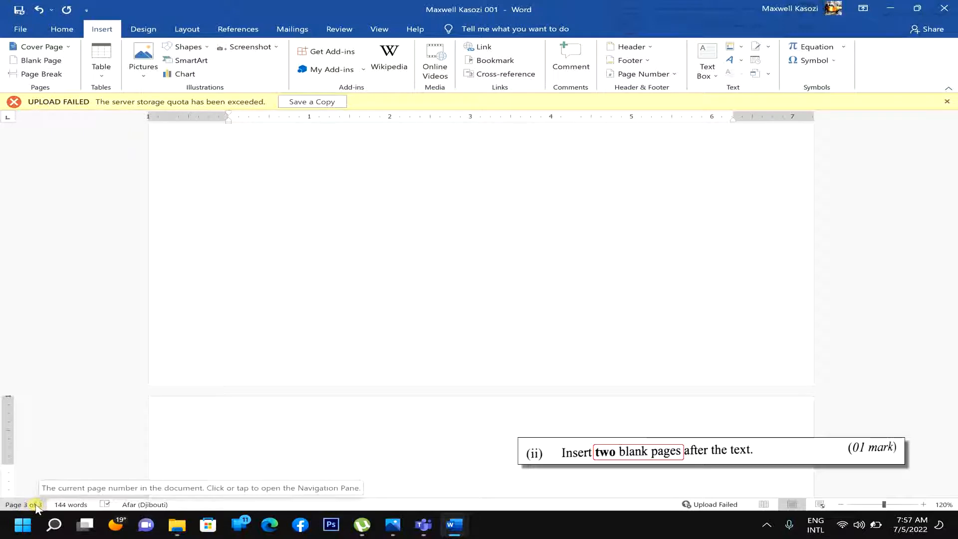
scroll(255, 330, "down", 7, "ctrl")
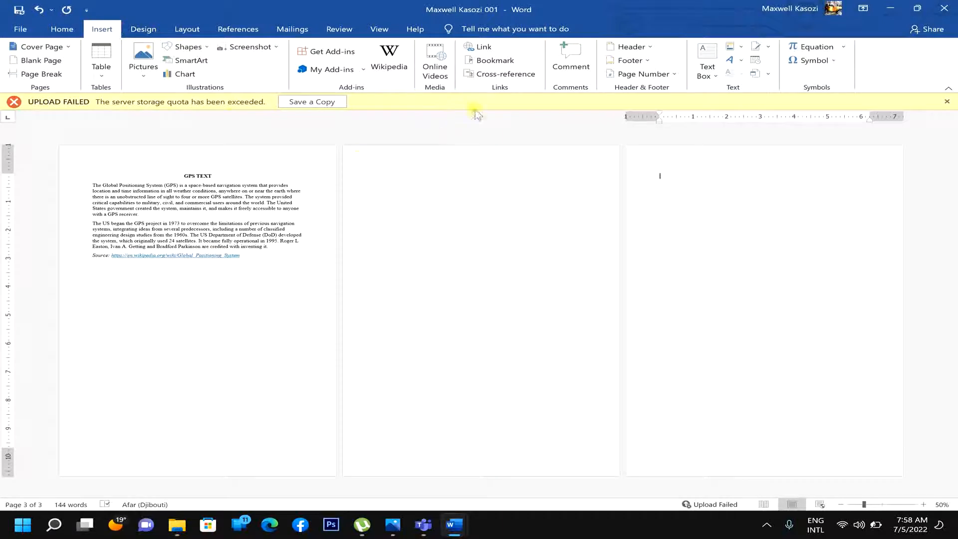
- Add Plain Number 2 page numbers at the top of each page and close the header
left_click(670, 77)
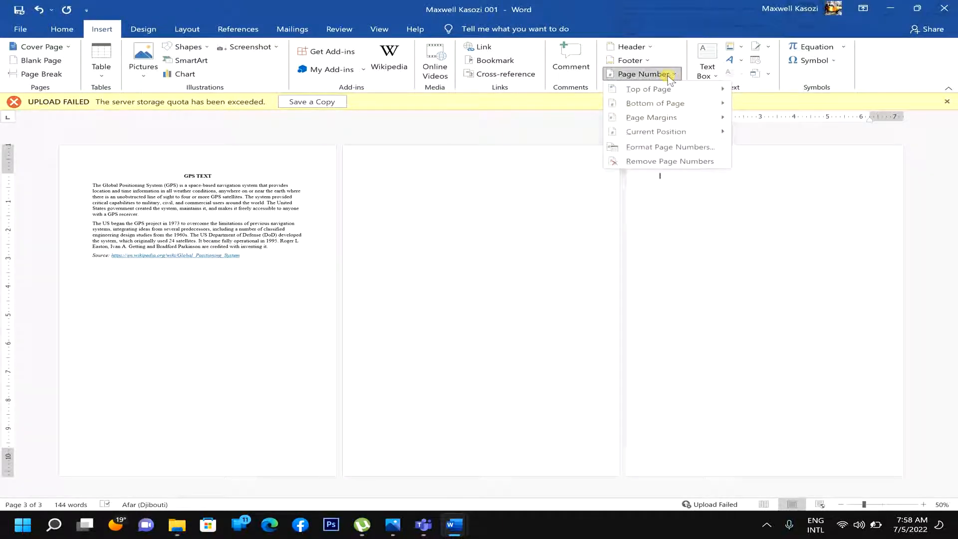
mouse_move(668, 87)
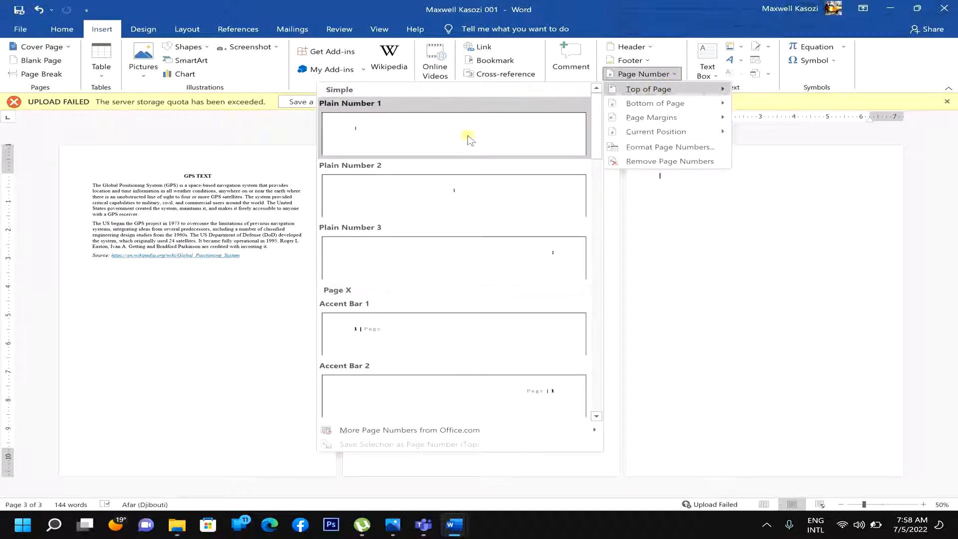
left_click(467, 194)
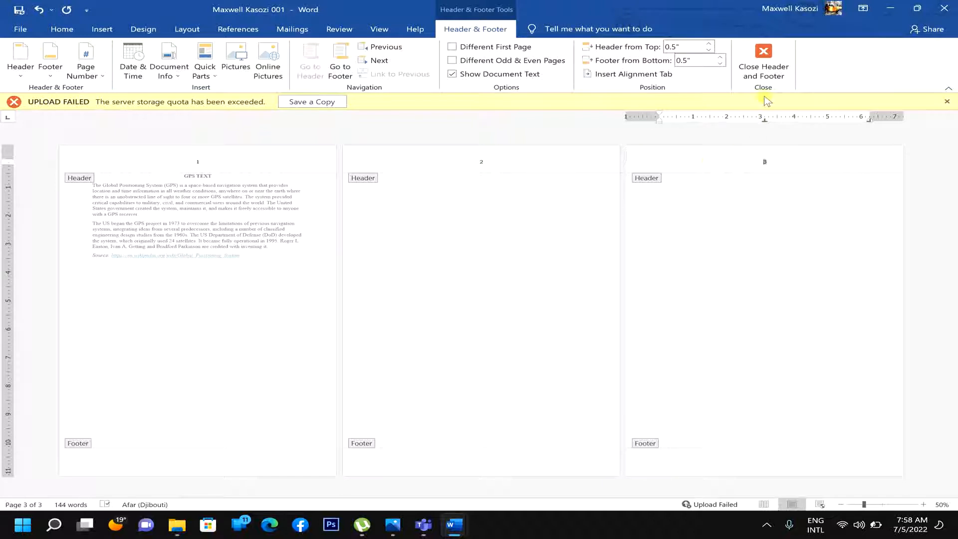
left_click(771, 75)
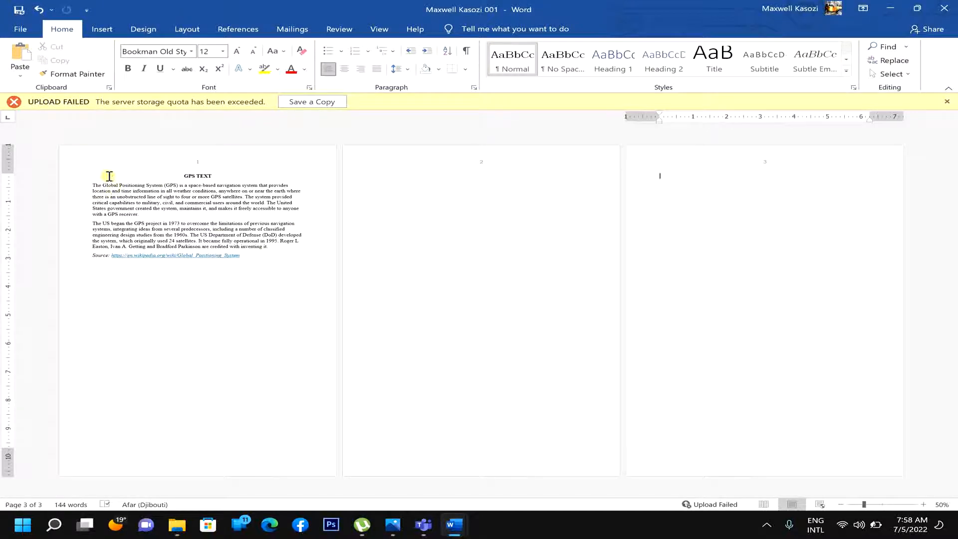
- Copy all of page 1's text and paste it at the top of page 3
left_click_drag(95, 173, 284, 259)
key("ctrl+c")
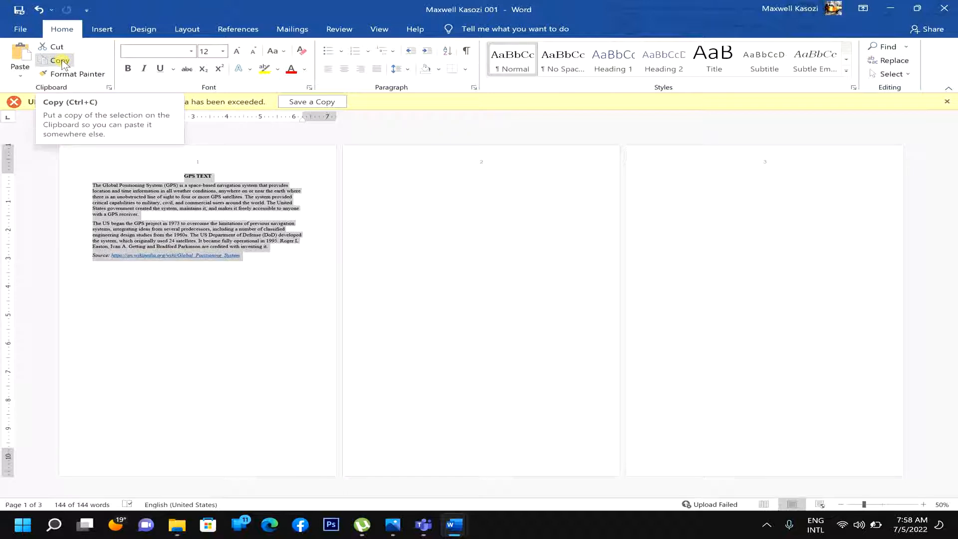
left_click(60, 61)
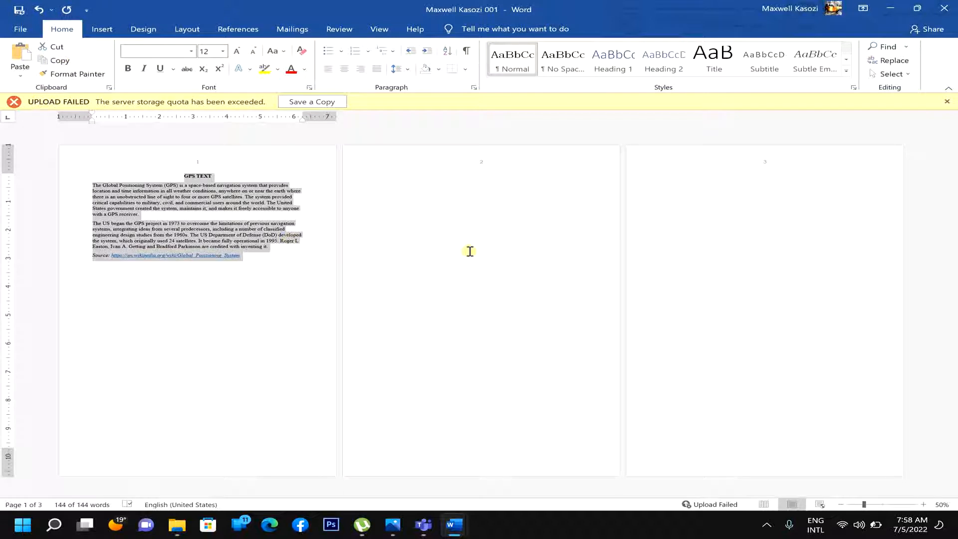
left_click(717, 249)
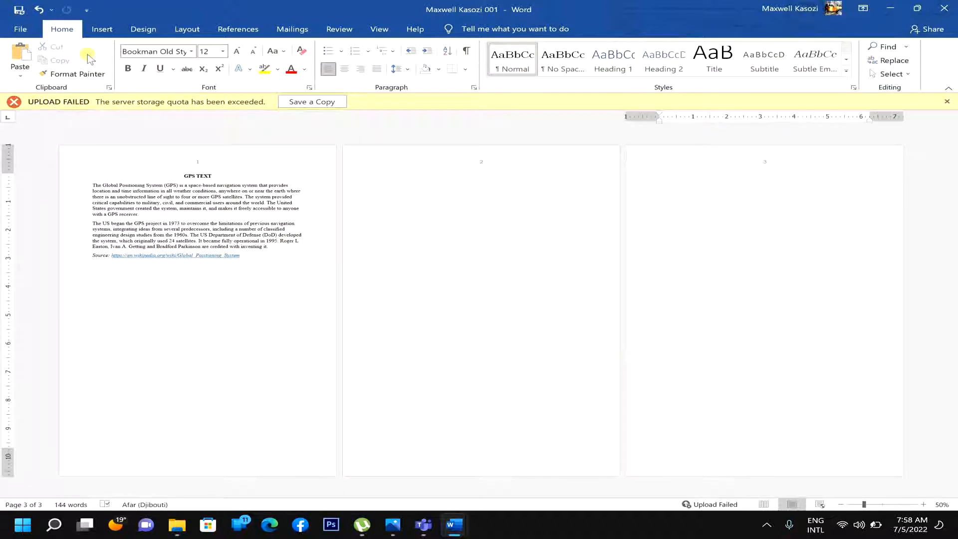
left_click(20, 56)
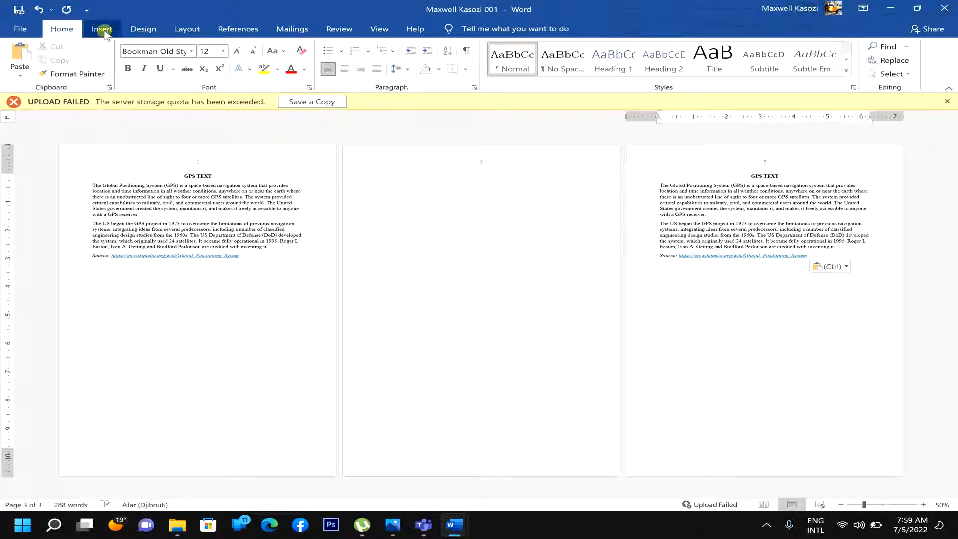
- Apply a custom text watermark with the student's full name, then close the watermark dialog
left_click(137, 29)
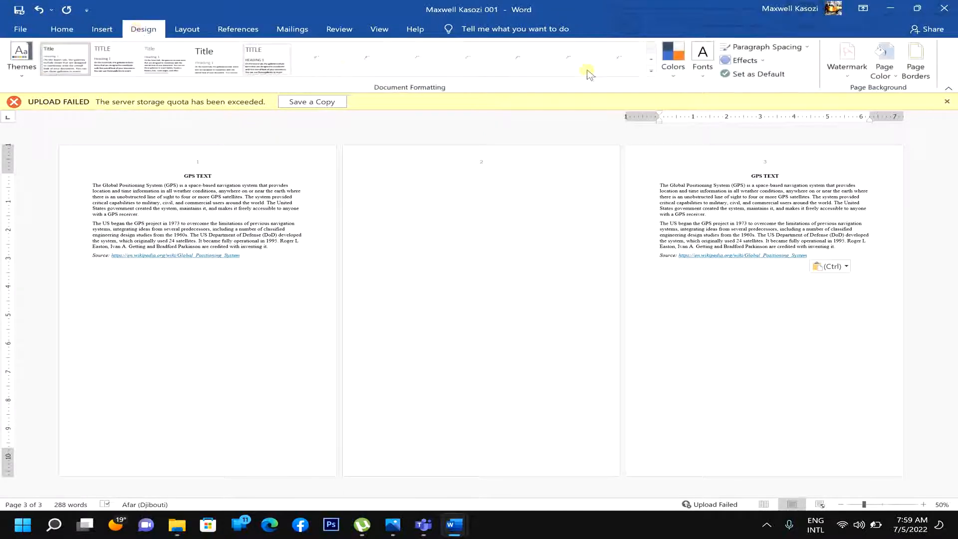
left_click(854, 78)
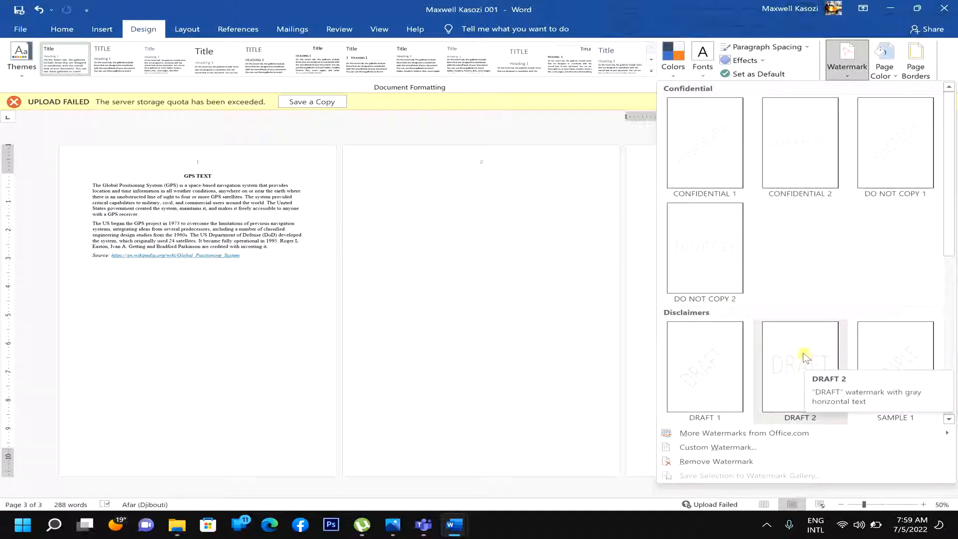
left_click(723, 451)
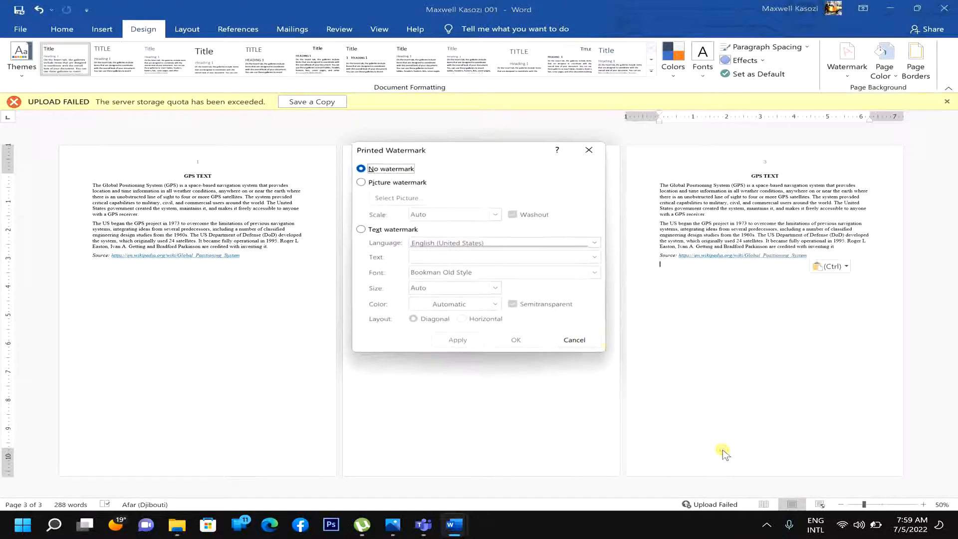
left_click(383, 230)
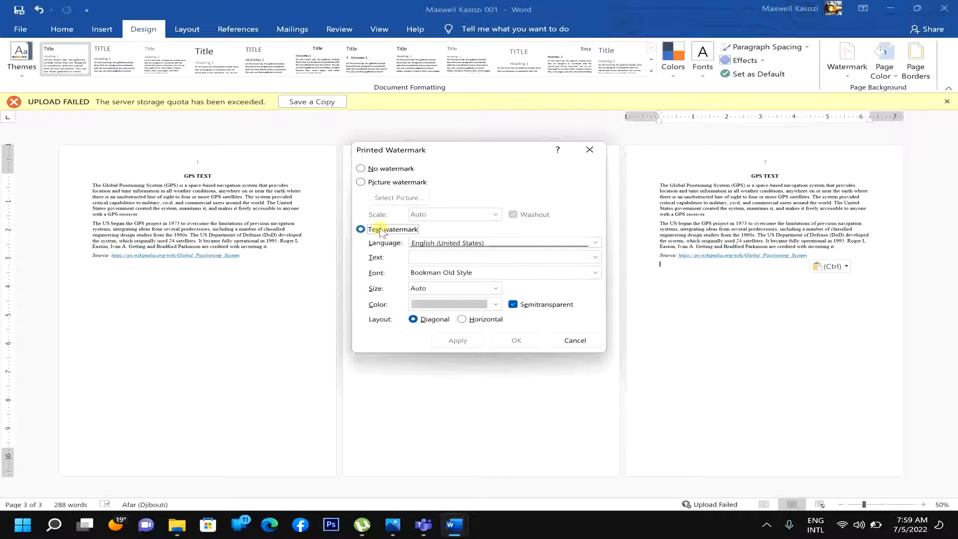
left_click(413, 257)
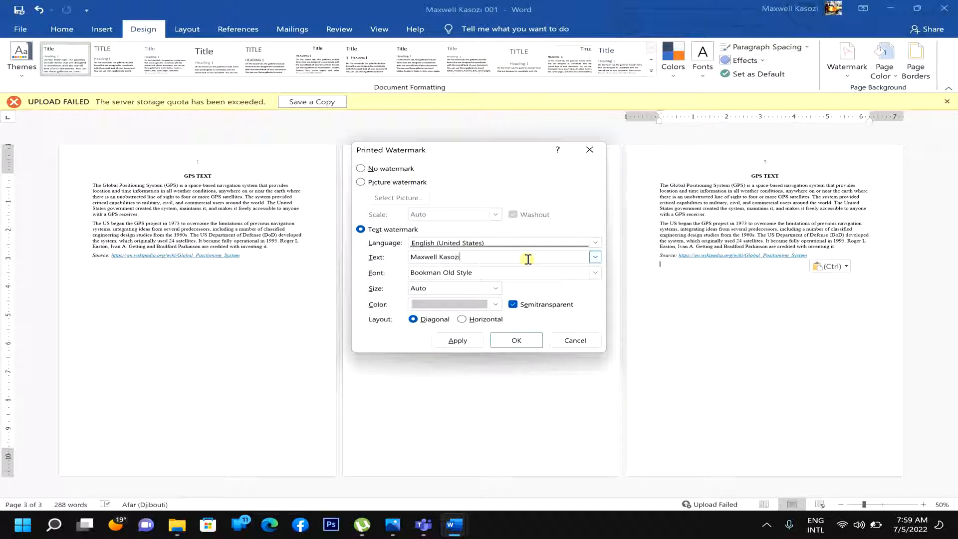
left_click(458, 340)
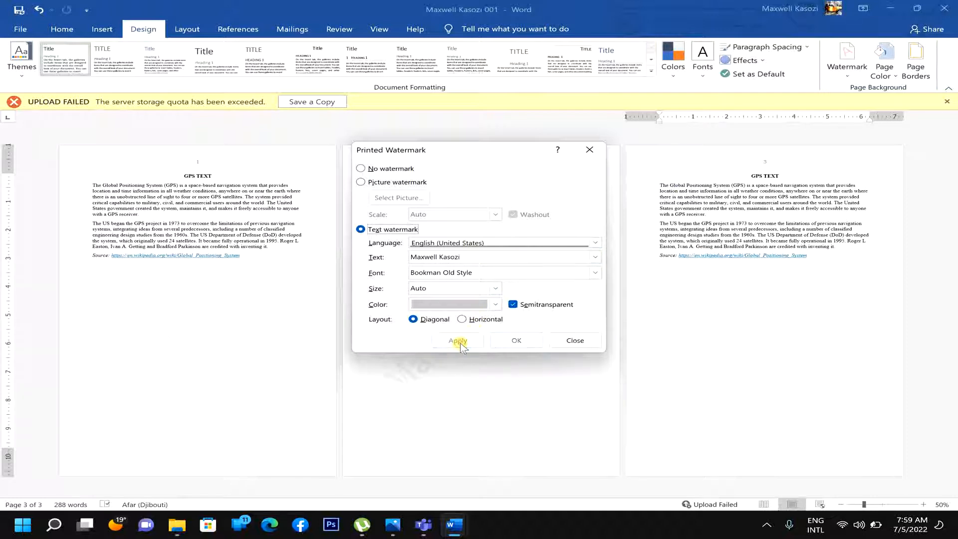
left_click(575, 342)
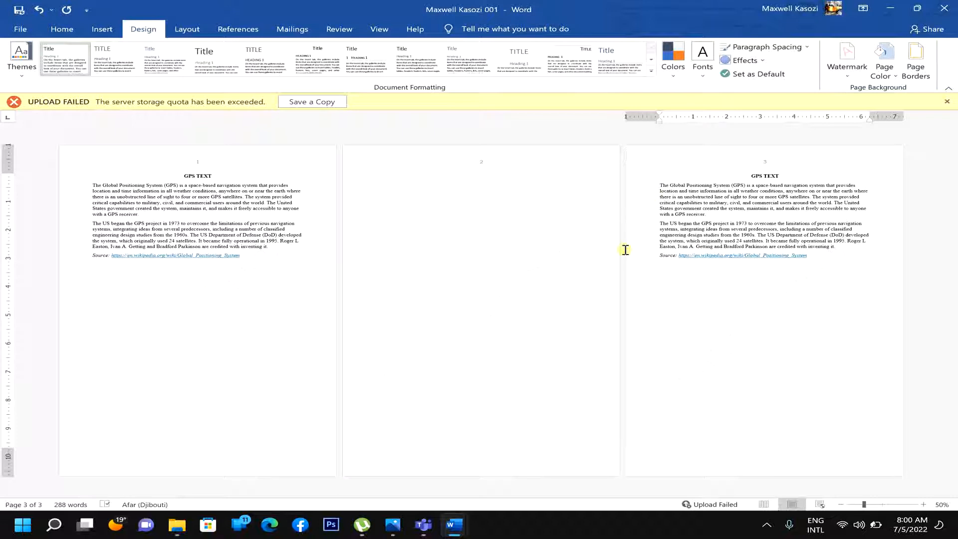
- Select both GPS paragraphs on page 3 by dragging down the left margin
left_click(639, 259)
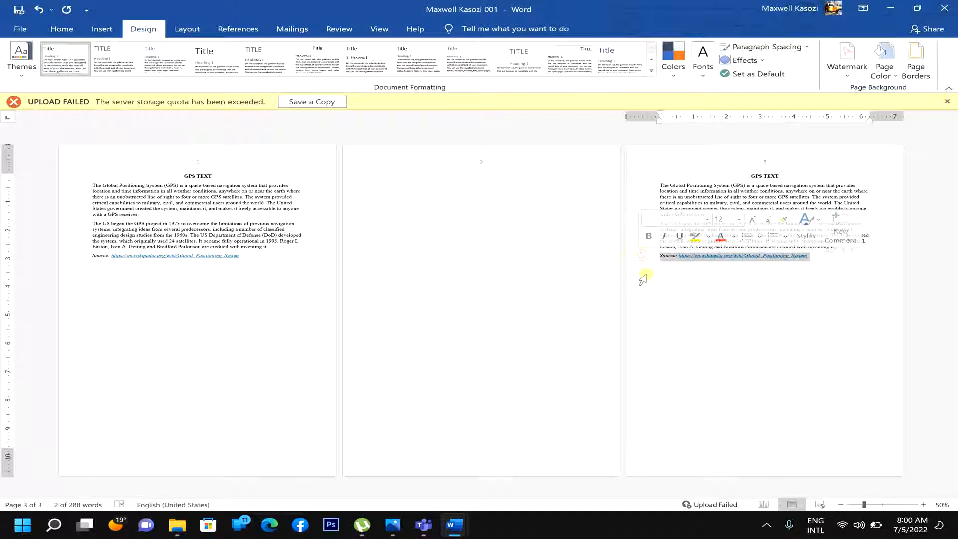
left_click_drag(630, 191, 626, 254)
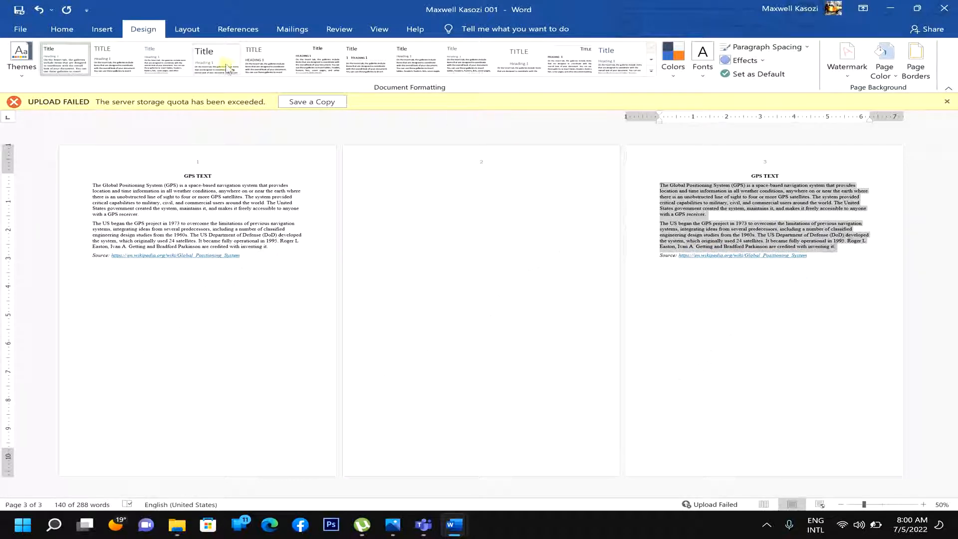
left_click(78, 30)
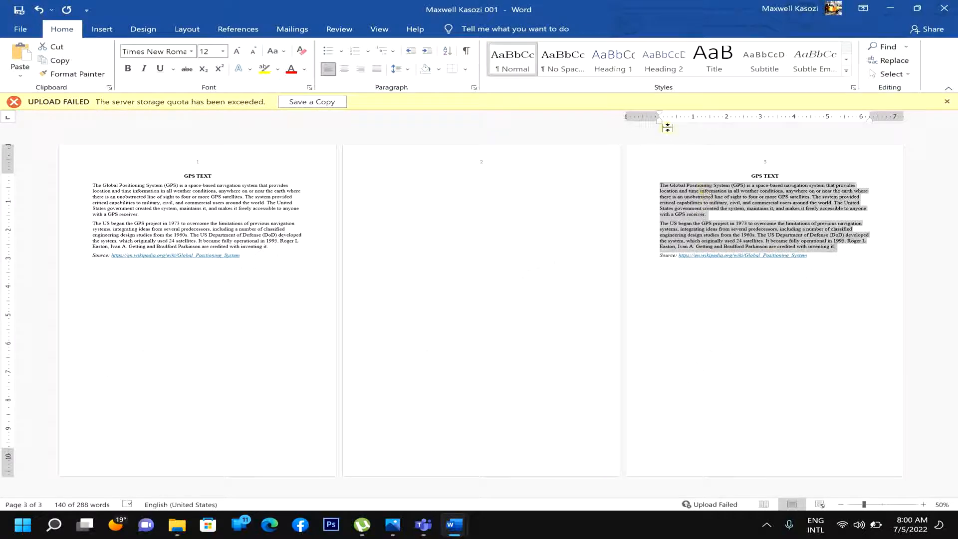
scroll(668, 128, "up", 4, "ctrl")
scroll(668, 128, "up", 6, "ctrl")
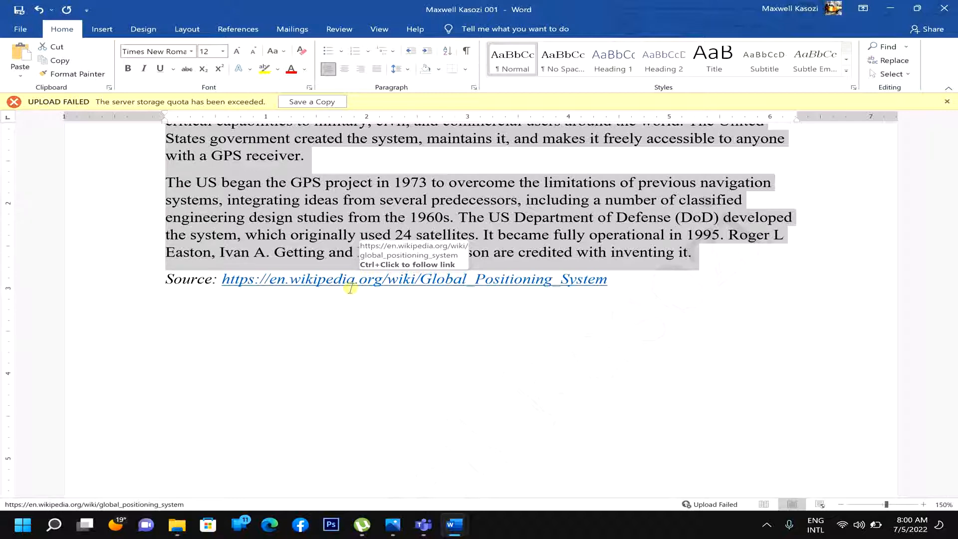
scroll(351, 289, "up", 6)
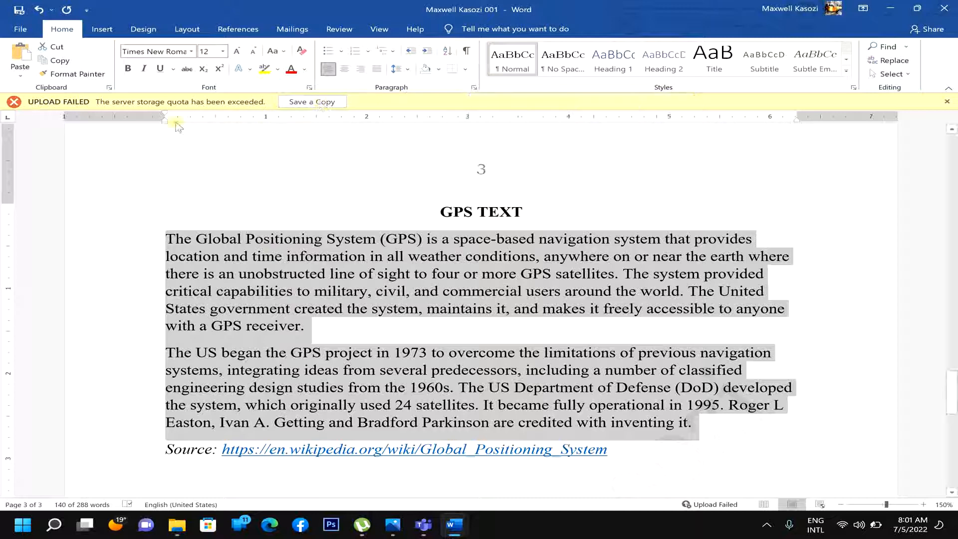
mouse_move(166, 120)
left_mouse_down()
mouse_move(180, 129)
mouse_move(171, 123)
left_mouse_up()
key("ctrl+z")
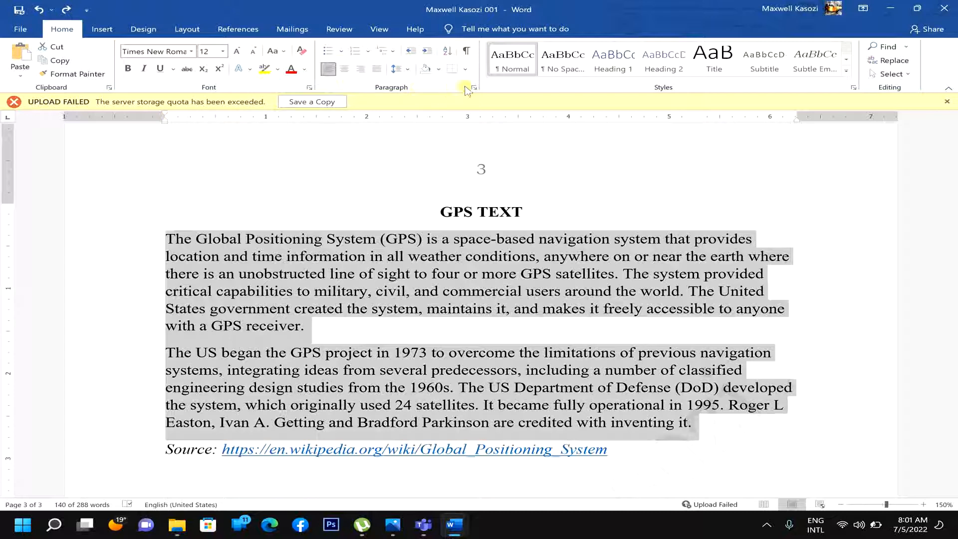
- In the Paragraph dialog, set Special indentation to Hanging by 0.5" and confirm
left_click(473, 87)
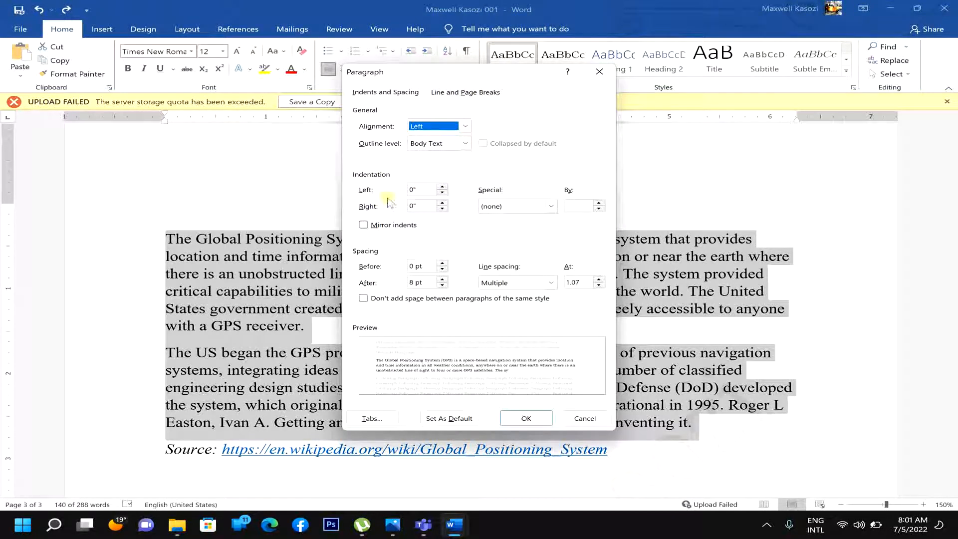
left_click(551, 207)
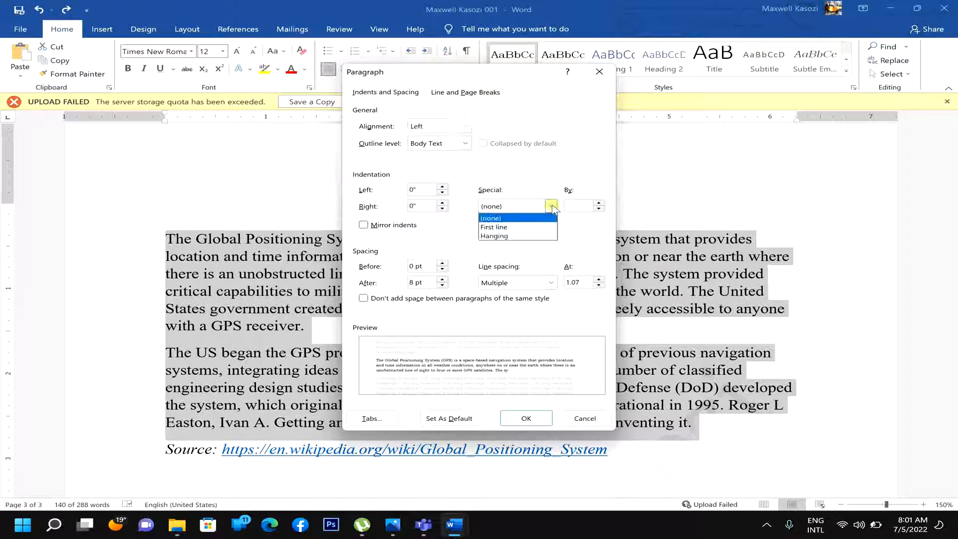
left_click(503, 237)
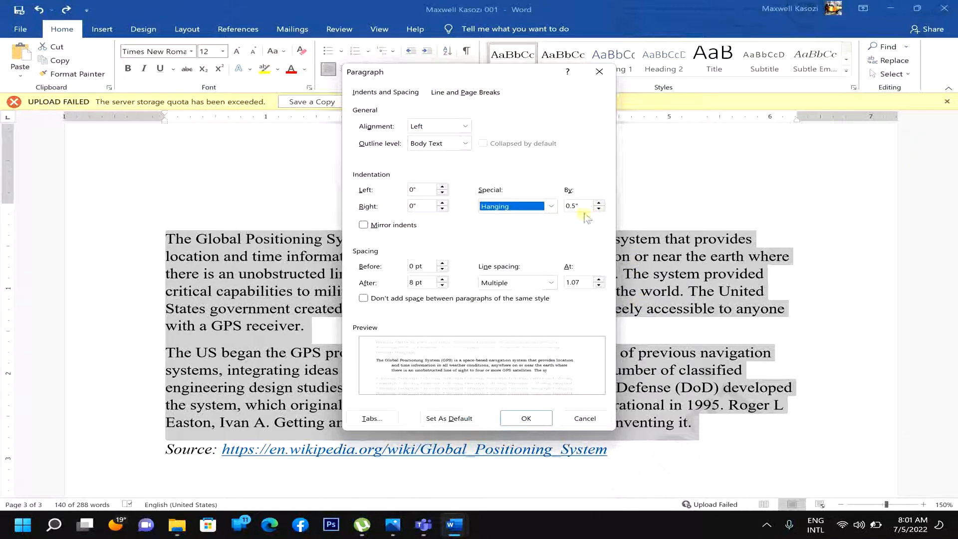
left_click(527, 419)
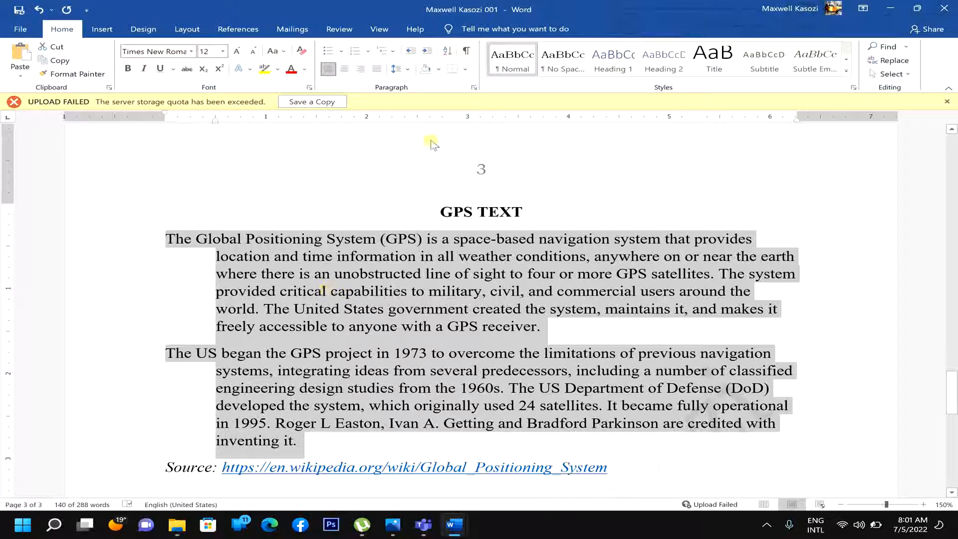
- Put an outside box border around the two page-3 GPS paragraphs, then select the GPS TEXT heading
left_click(465, 70)
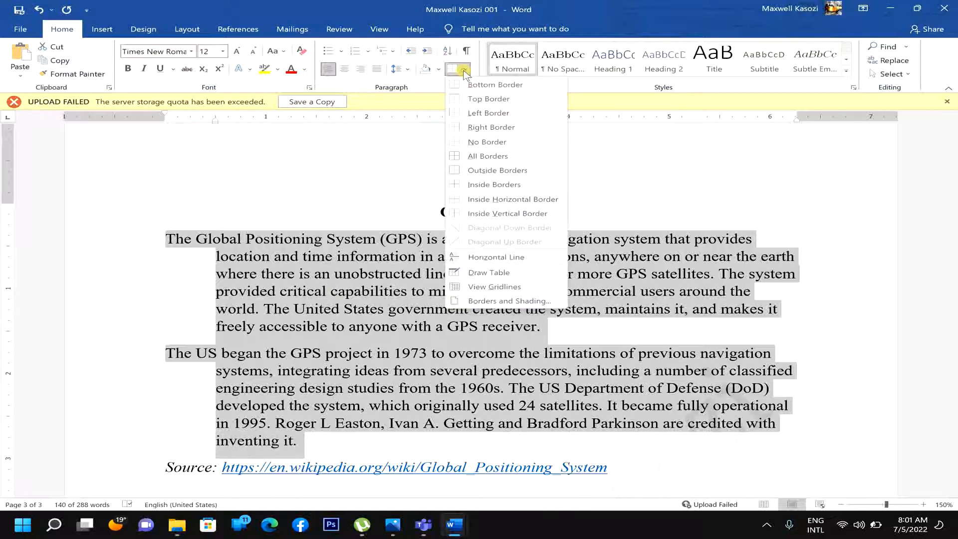
left_click(473, 171)
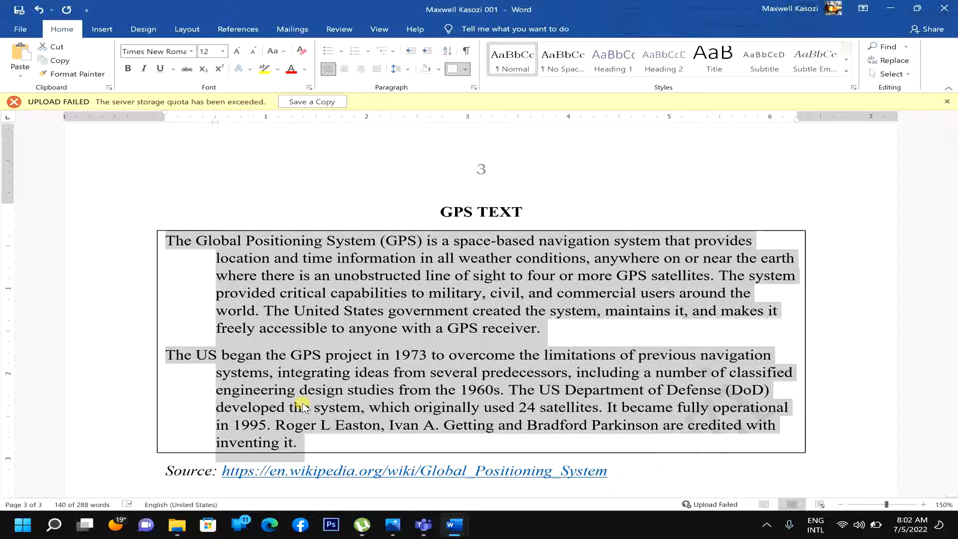
left_click(405, 389)
left_click_drag(524, 212, 437, 210)
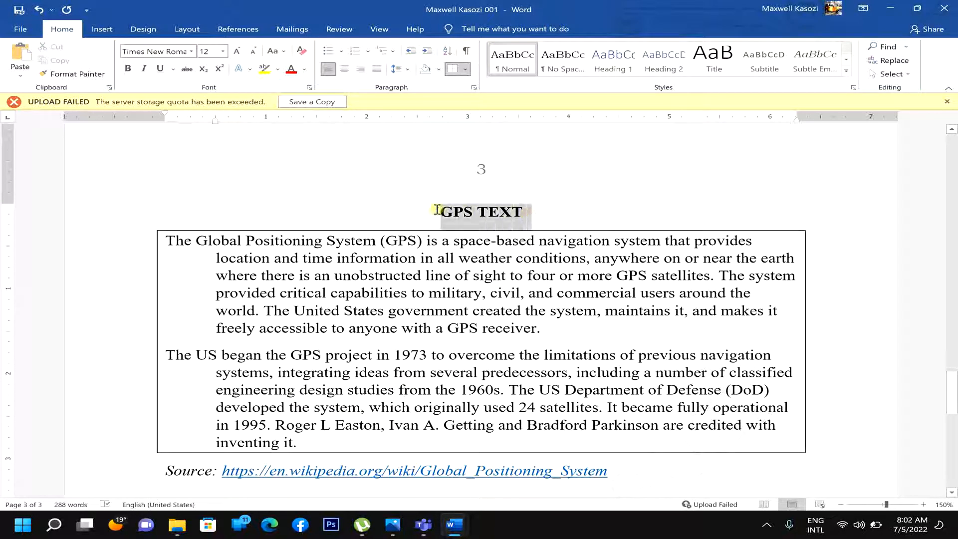
- Set the GPS TEXT heading's character scale to 150% and spacing to Expanded by 1 pt
left_click(309, 89)
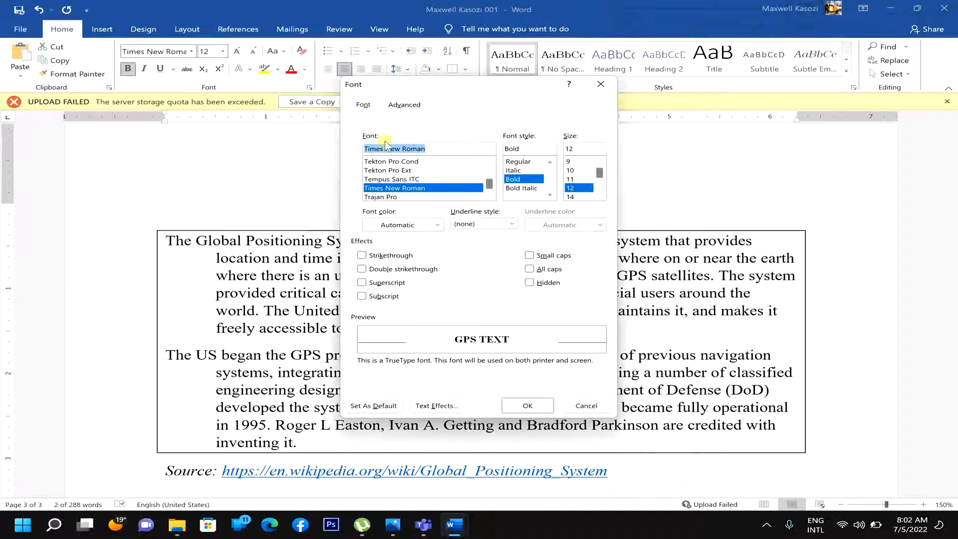
left_click(405, 106)
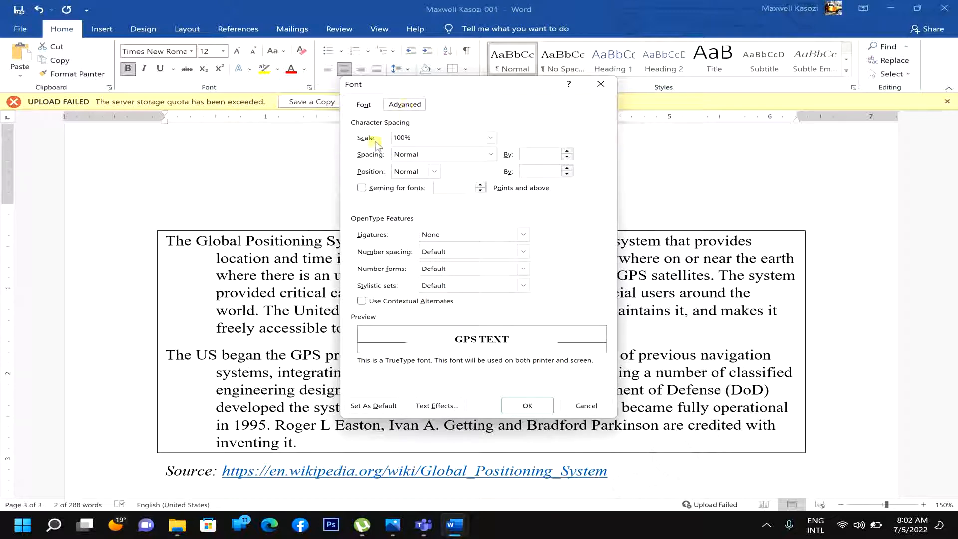
left_click(490, 138)
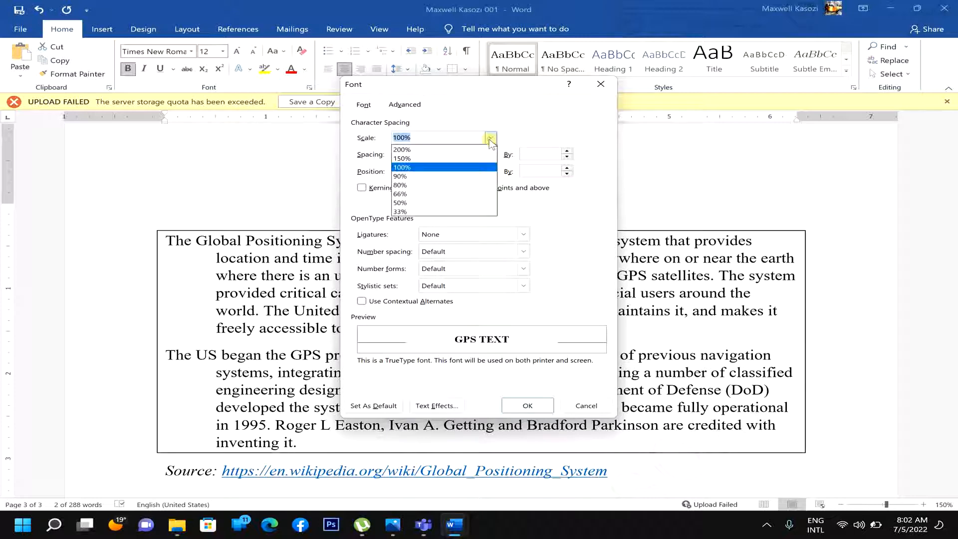
left_click(425, 159)
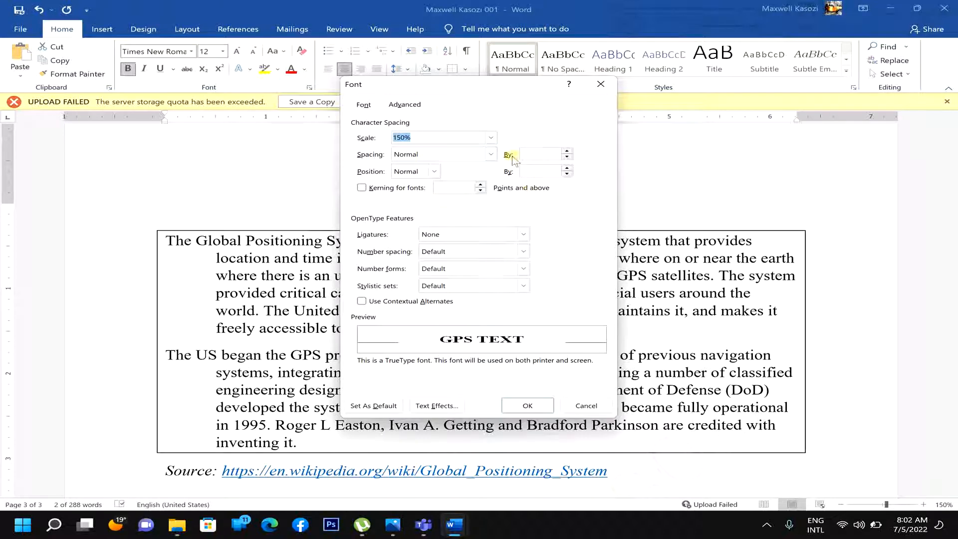
left_click(491, 154)
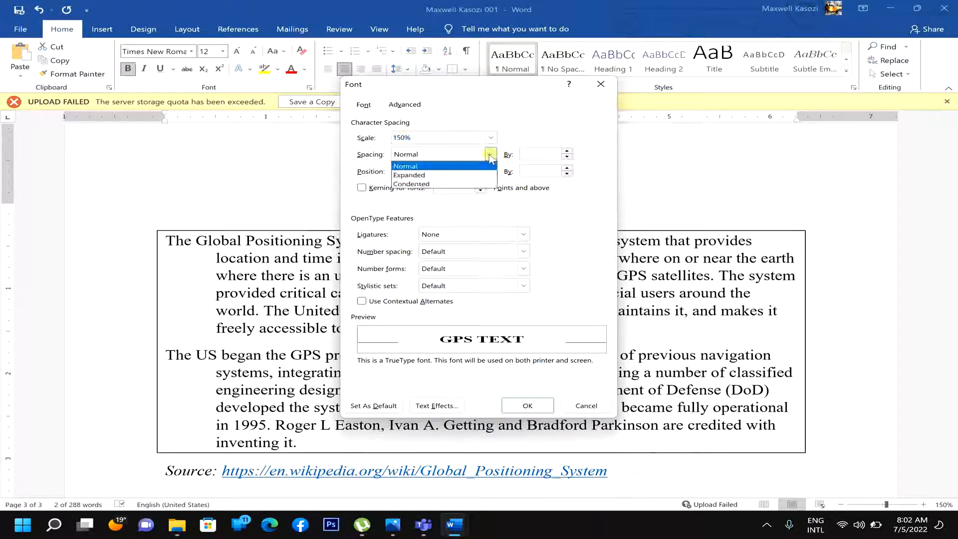
left_click(453, 172)
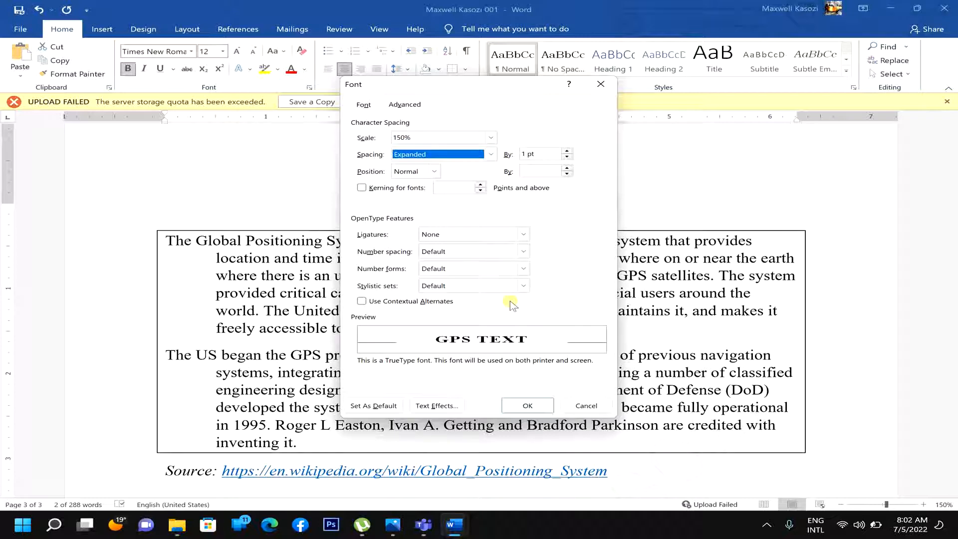
left_click(524, 406)
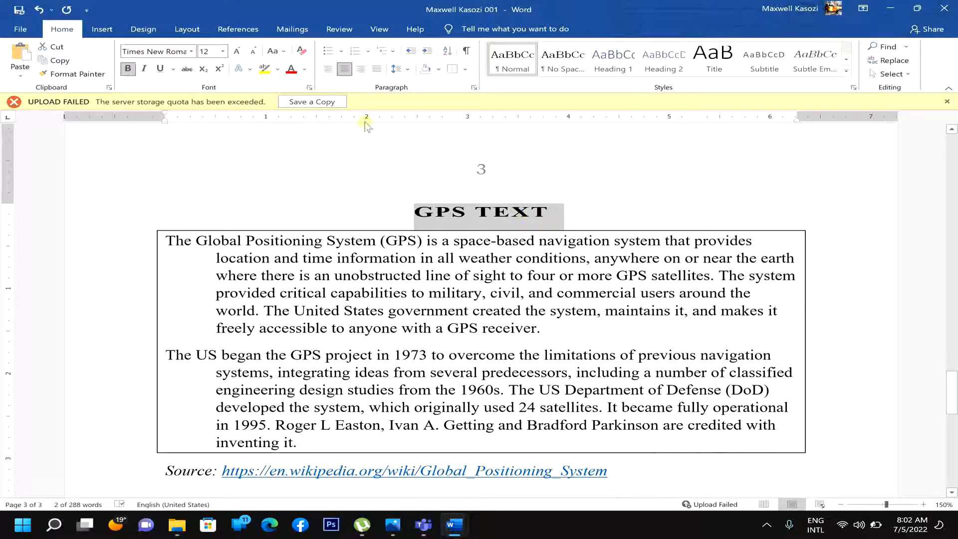
left_click(323, 157)
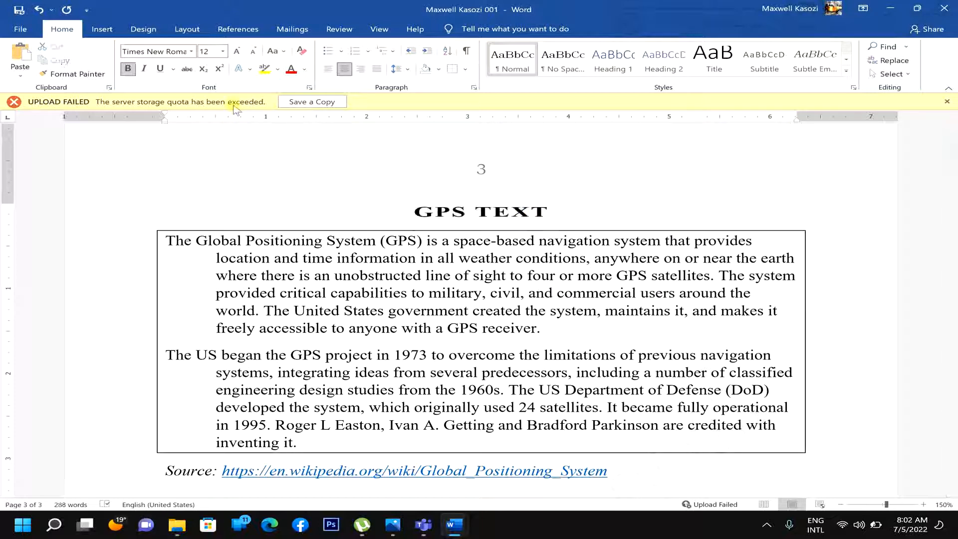
- Add a blank footer containing the student's full name, then close the footer
left_click(111, 32)
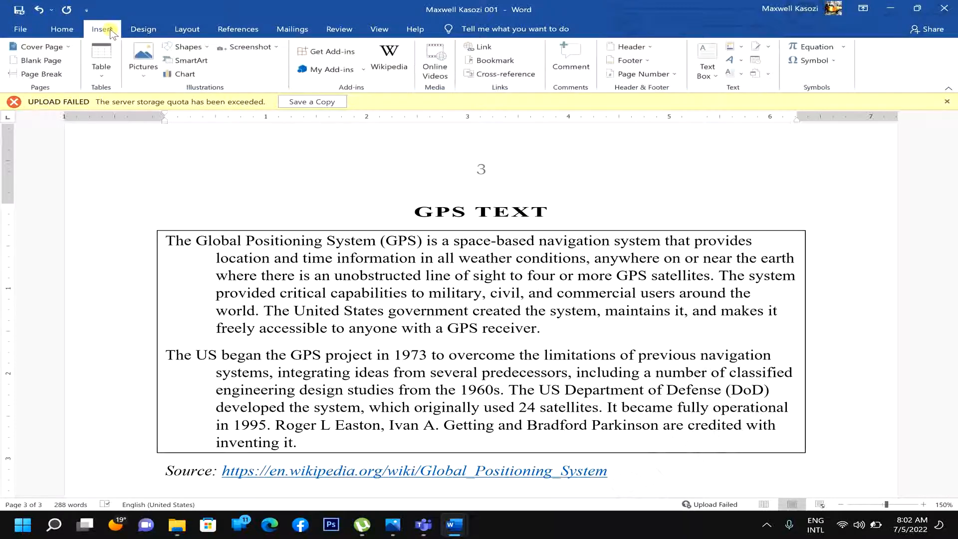
left_click(636, 66)
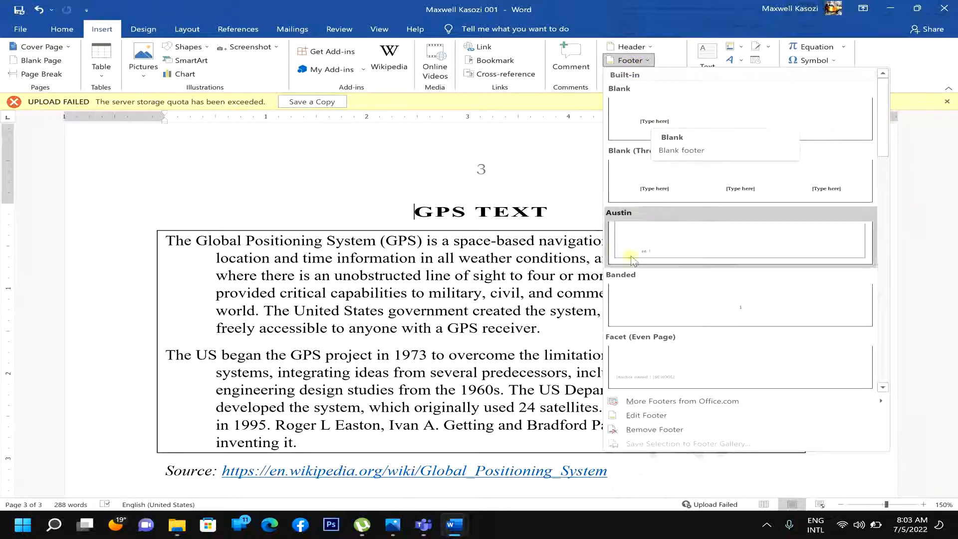
left_click(654, 421)
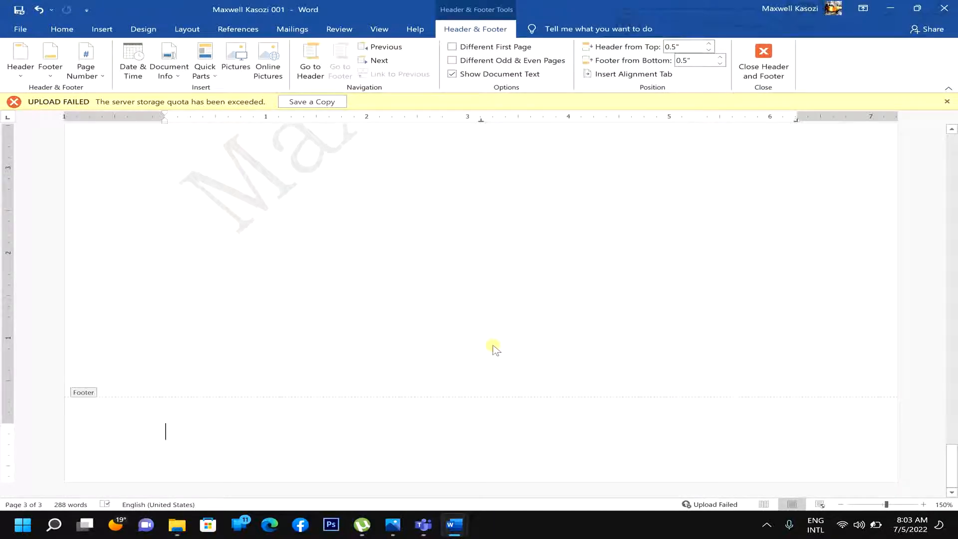
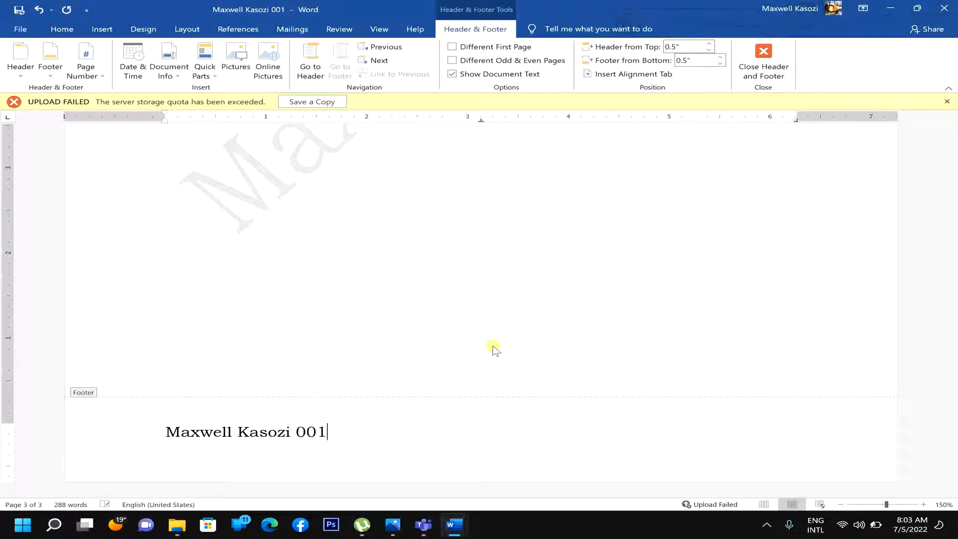
left_click(763, 67)
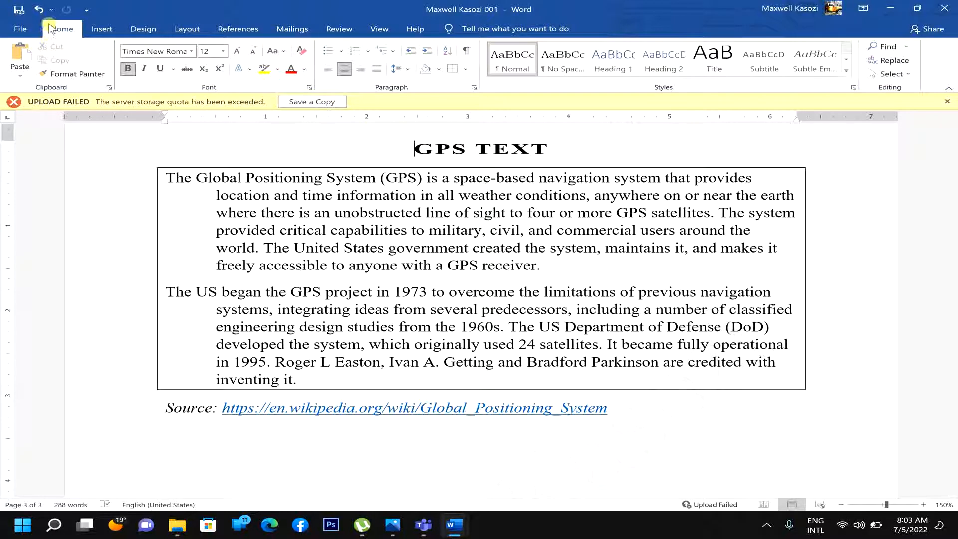
- Save the document and go to the File backstage screen
left_click(22, 14)
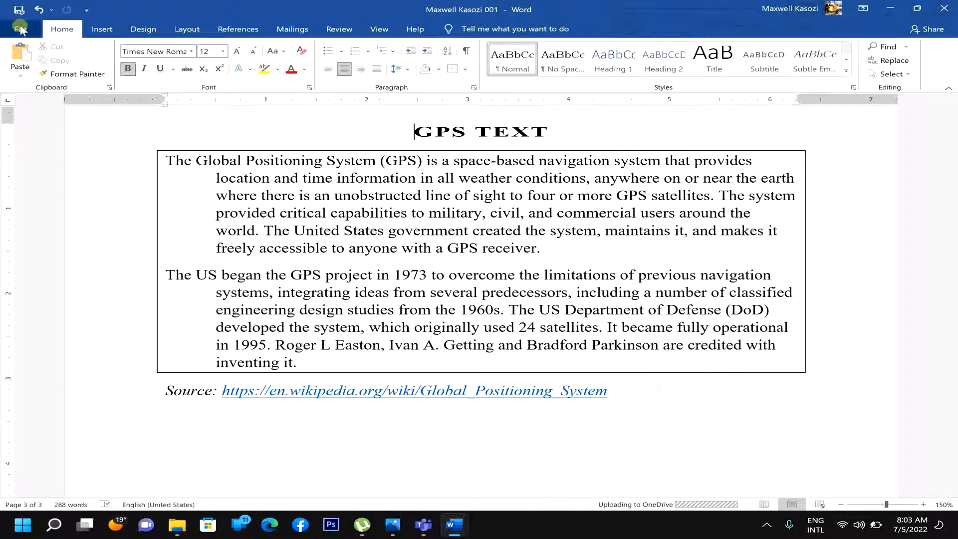
left_click(20, 30)
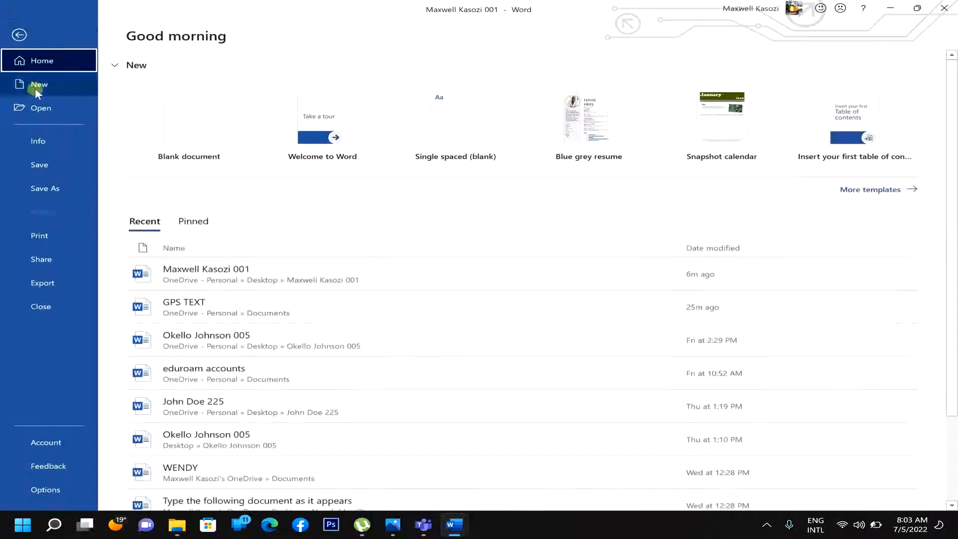
- Preview the three pages in Print with the current printer, page back to page 1, and print
left_click(38, 236)
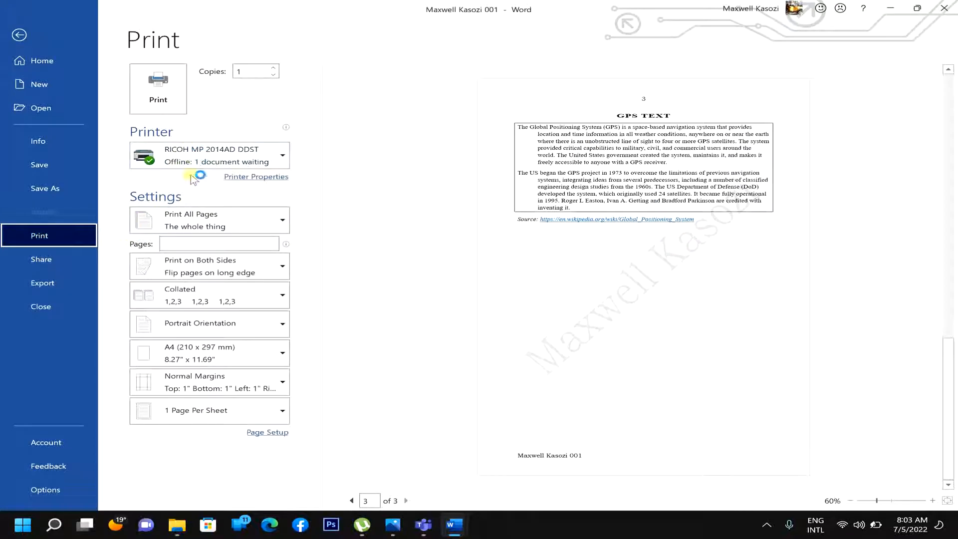
left_click(249, 160)
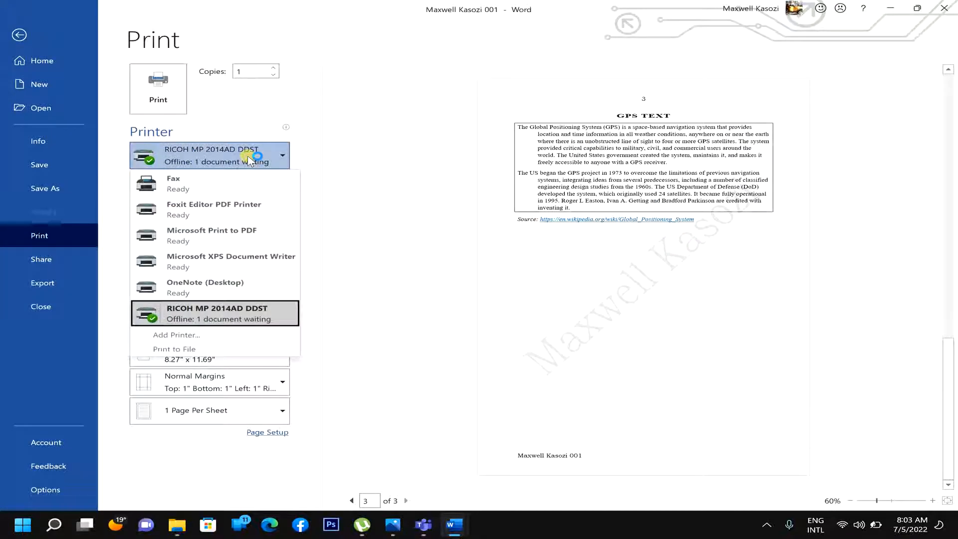
left_click(250, 160)
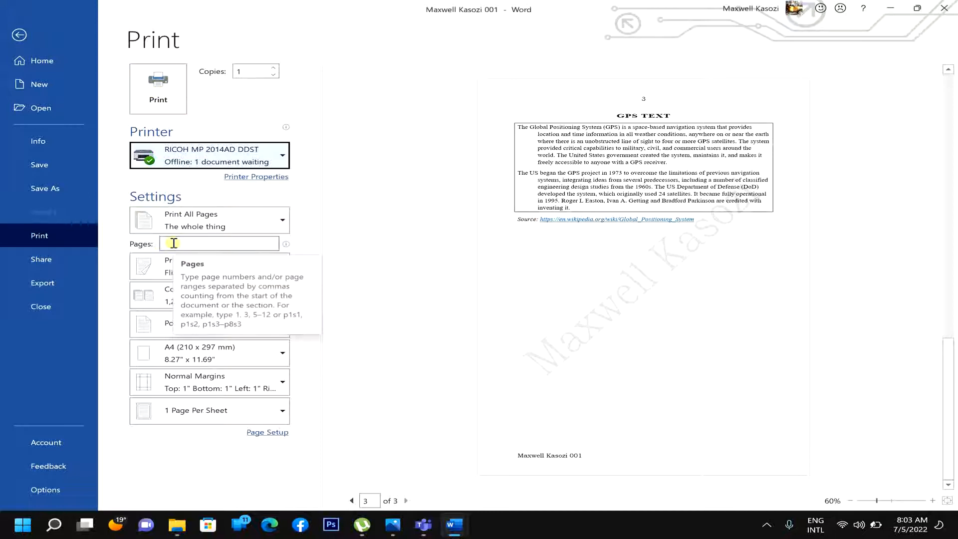
left_click(225, 244)
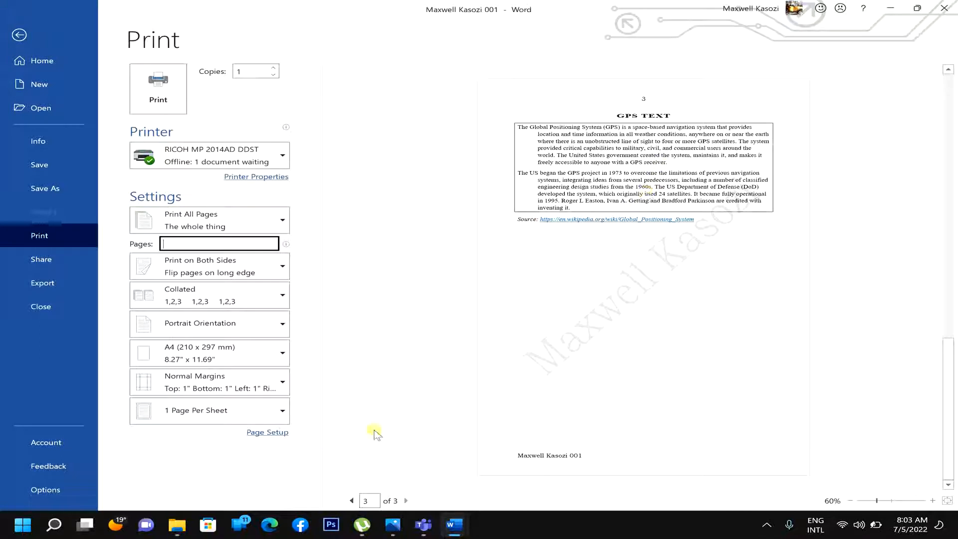
left_click(351, 501)
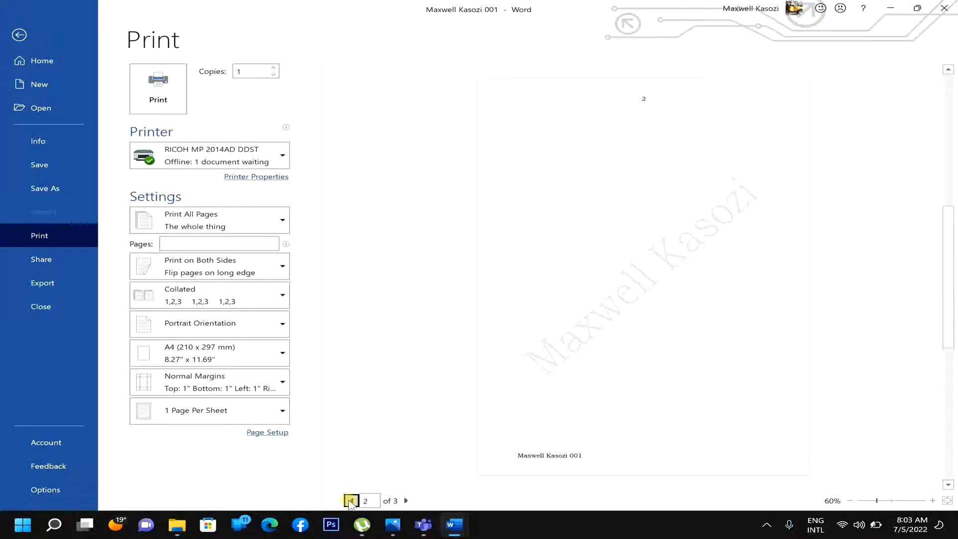
left_click(351, 502)
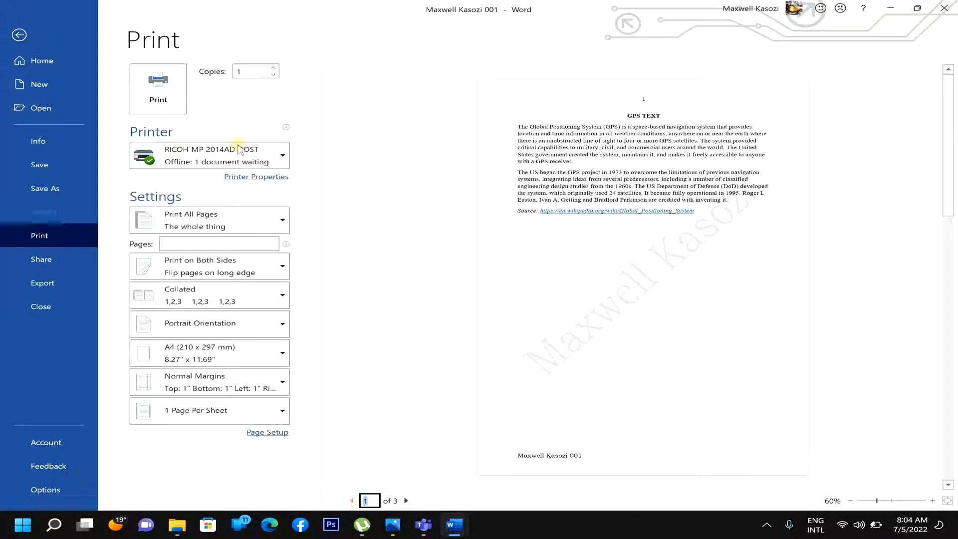
left_click(158, 80)
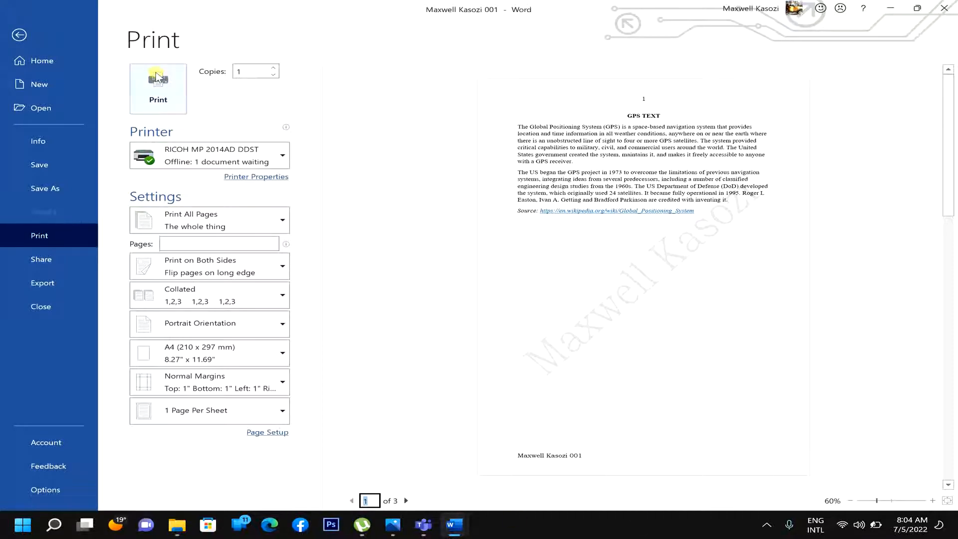